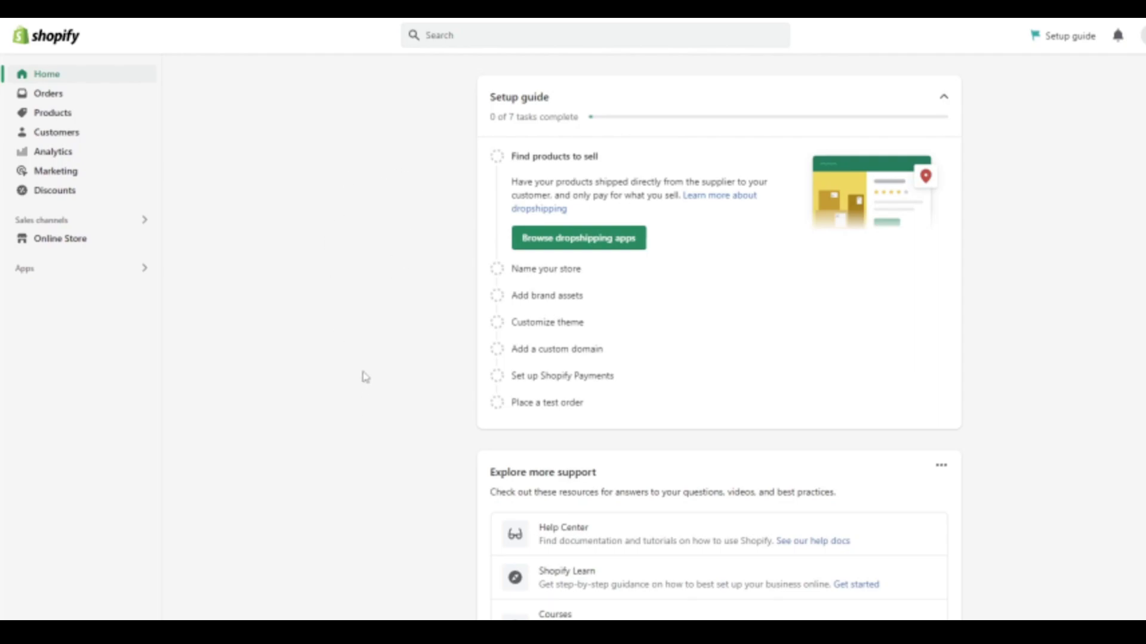
- Go to the store's Payments page under Settings
scroll(369, 369, down, 4)
scroll(369, 369, up, 4)
scroll(353, 340, down, 6)
scroll(351, 335, up, 6)
scroll(348, 299, down, 3)
scroll(349, 299, up, 3)
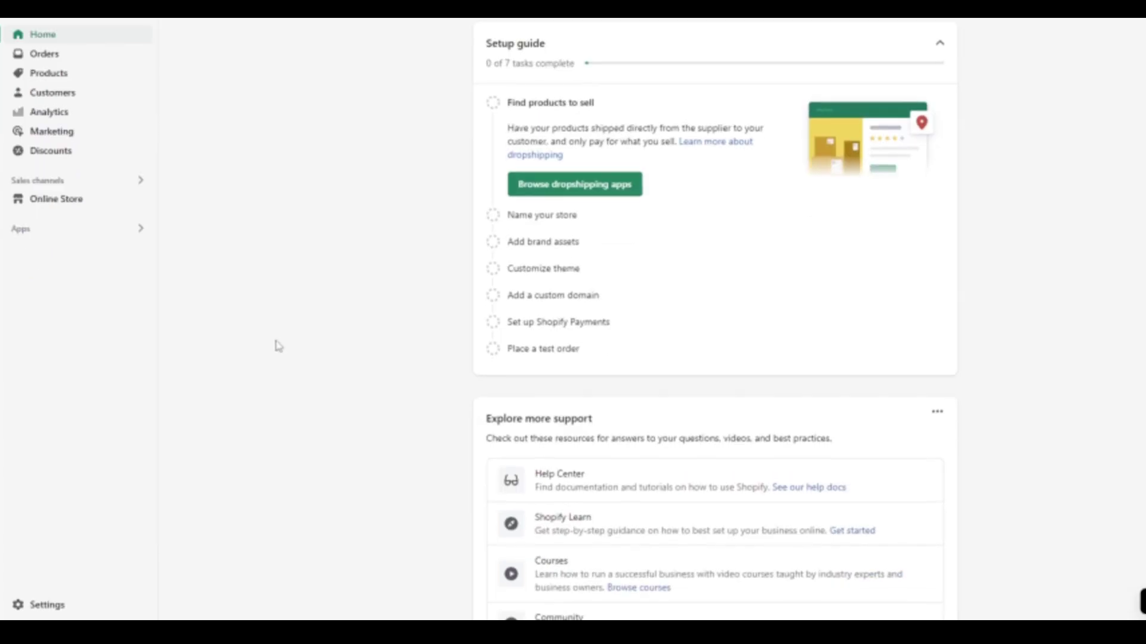
scroll(278, 347, down, 2)
scroll(286, 363, up, 3)
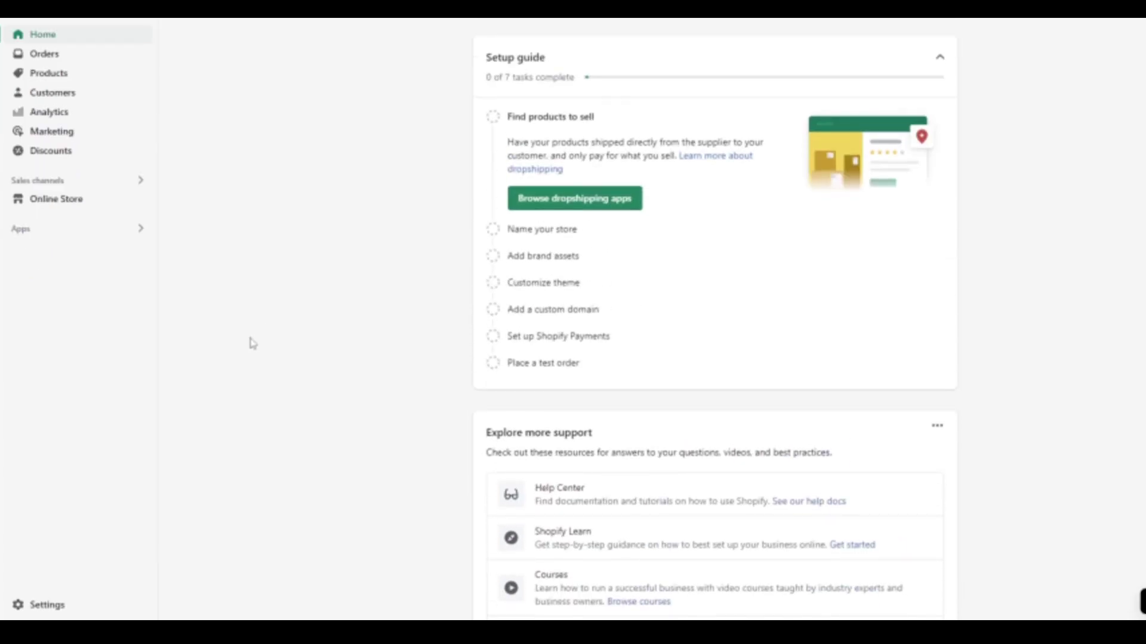
click(43, 606)
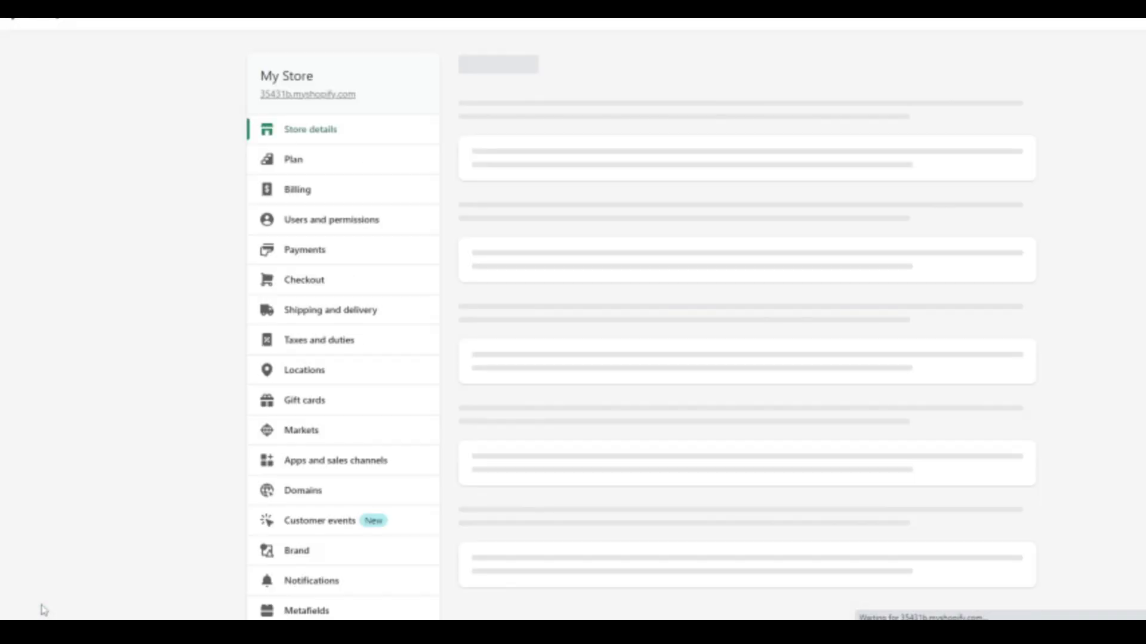
click(304, 249)
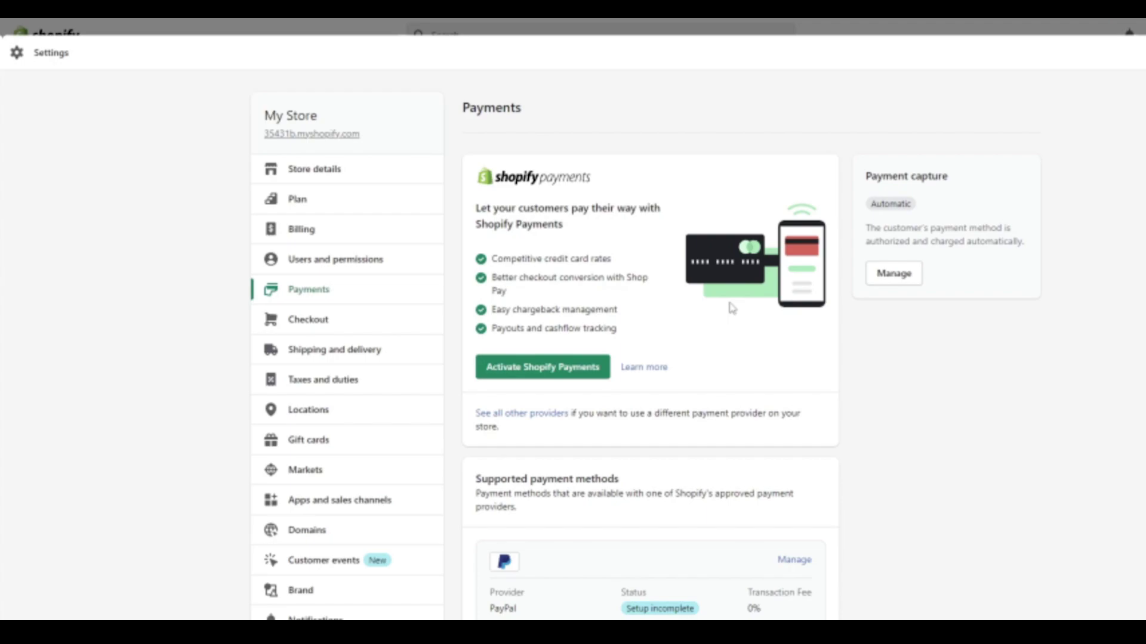
- Highlight the Shopify Payments pitch: customers paying their way, competitive card rates, Shop Pay conversion
scroll(718, 294, down, 5)
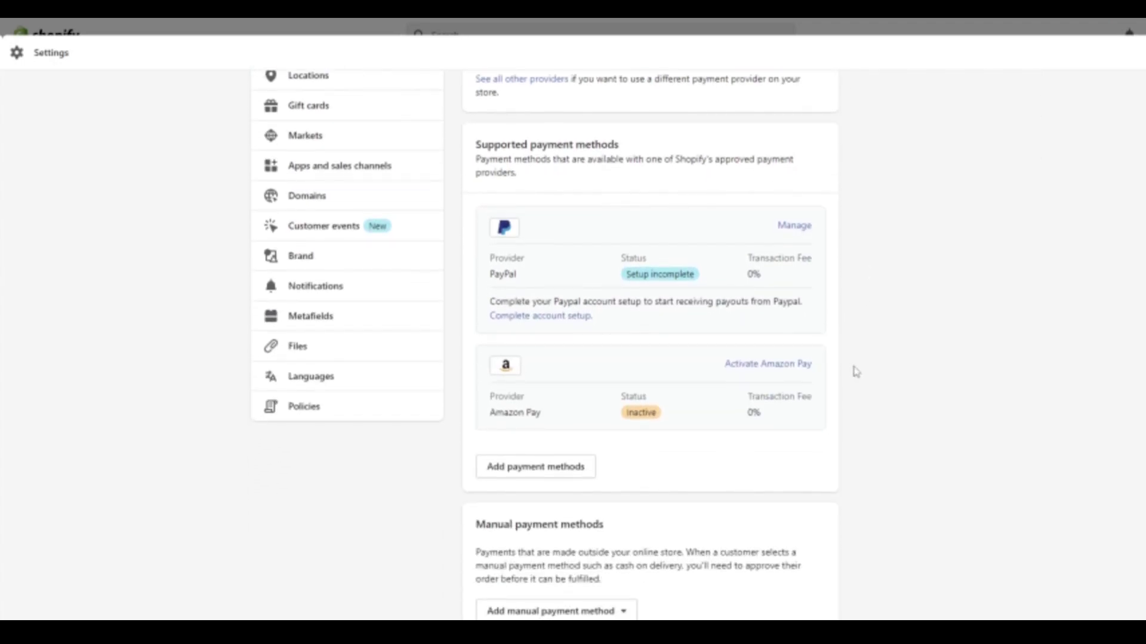
scroll(693, 473, down, 1)
scroll(677, 379, up, 6)
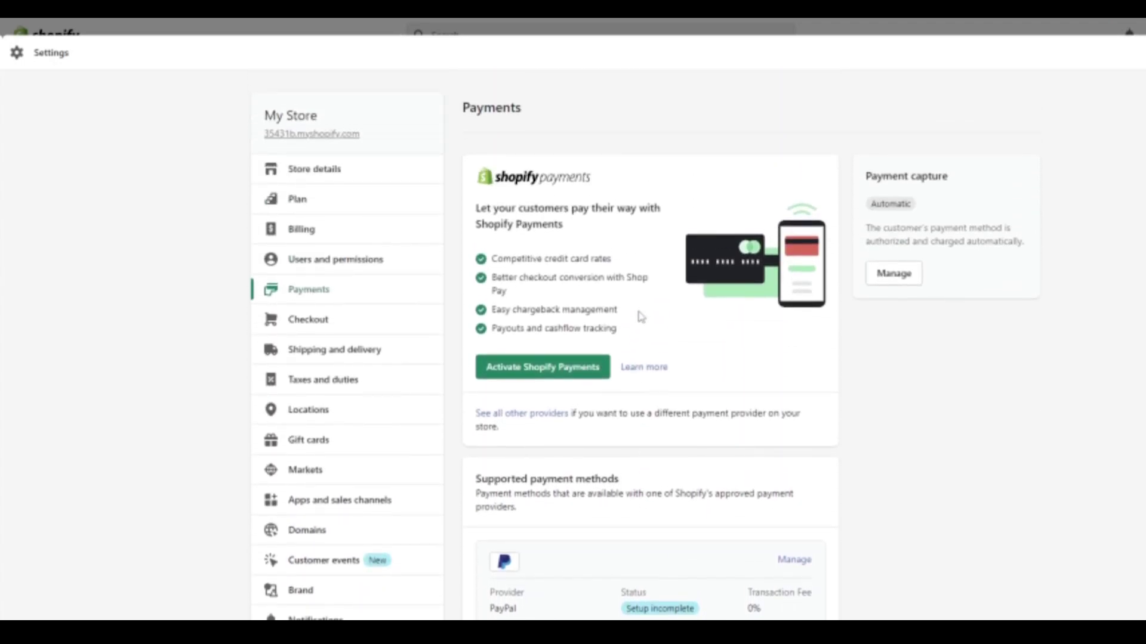
scroll(677, 269, down, 6)
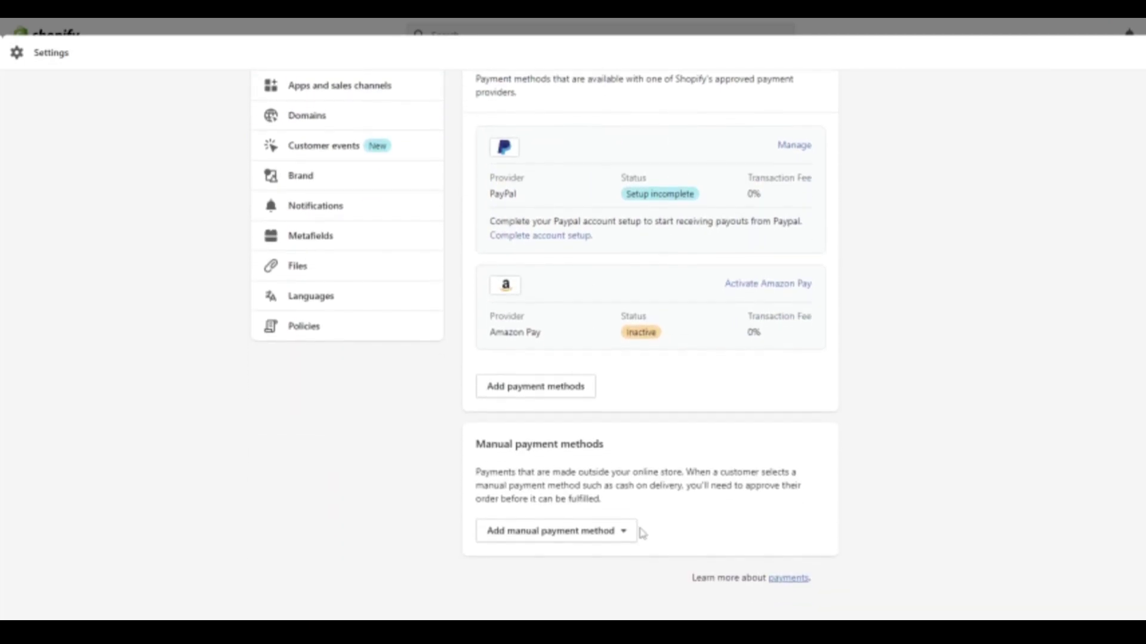
scroll(651, 530, up, 6)
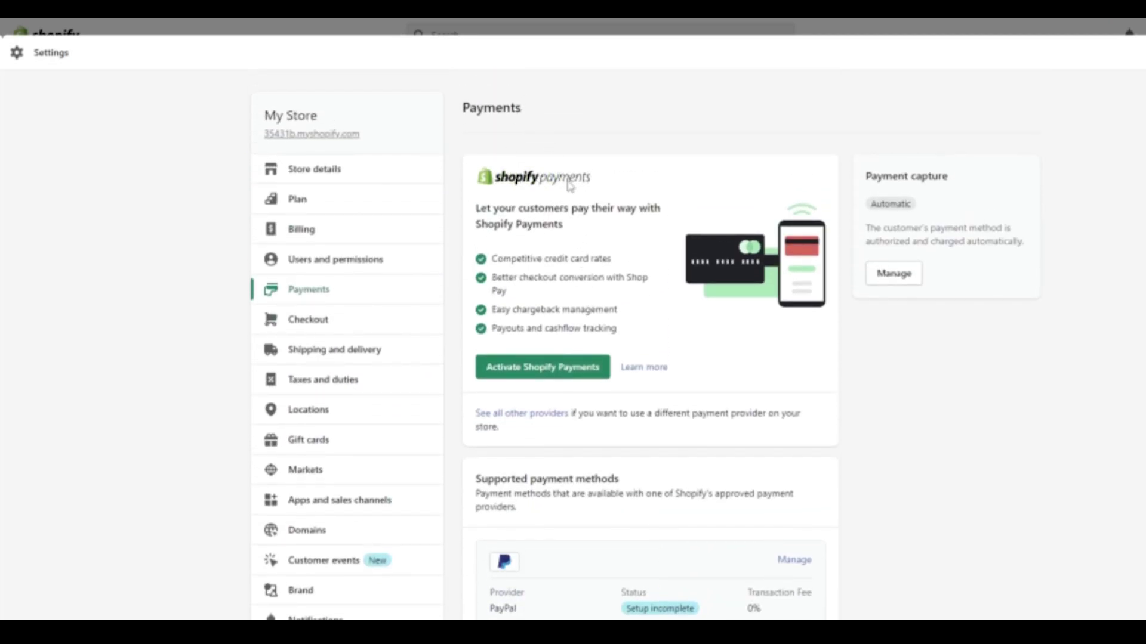
drag(486, 207, 543, 224)
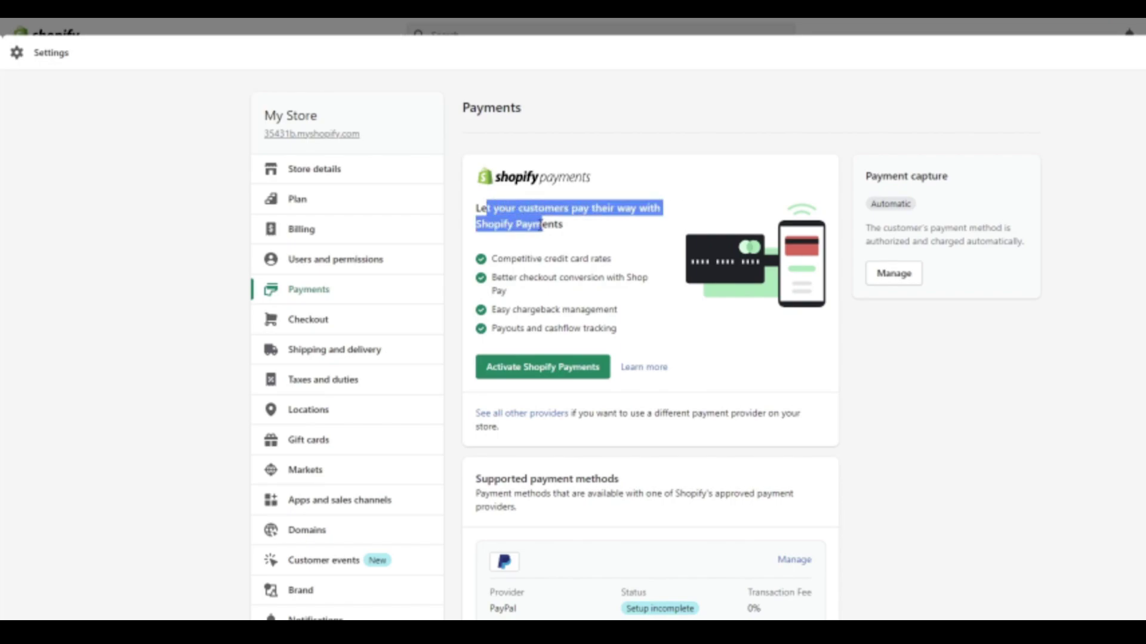
click(540, 225)
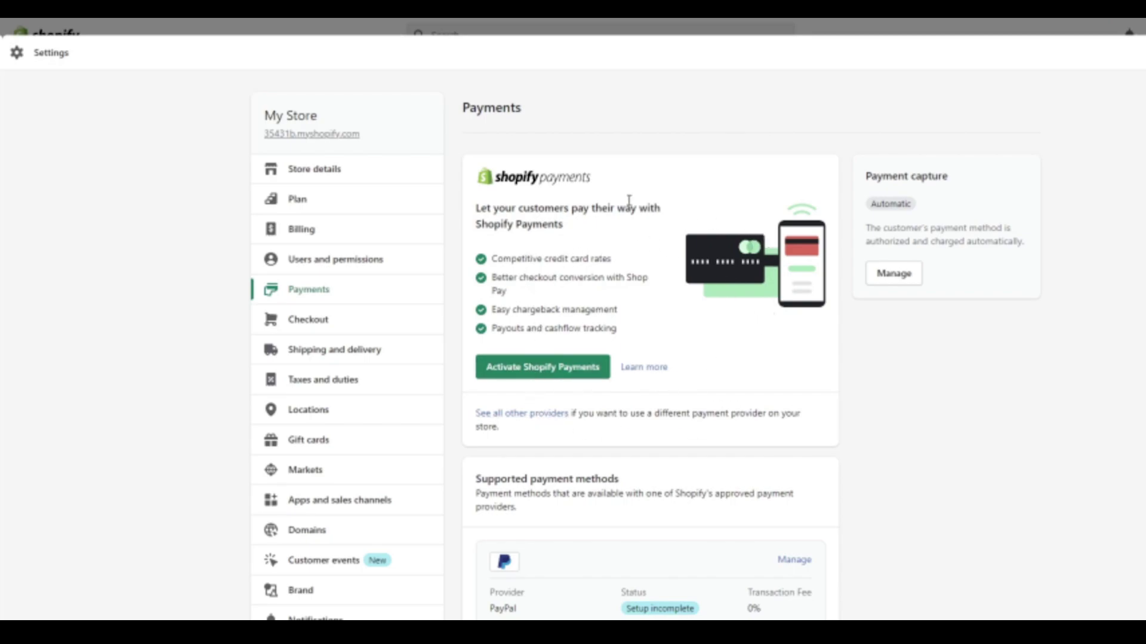
drag(512, 259, 585, 255)
click(602, 257)
drag(505, 278, 596, 312)
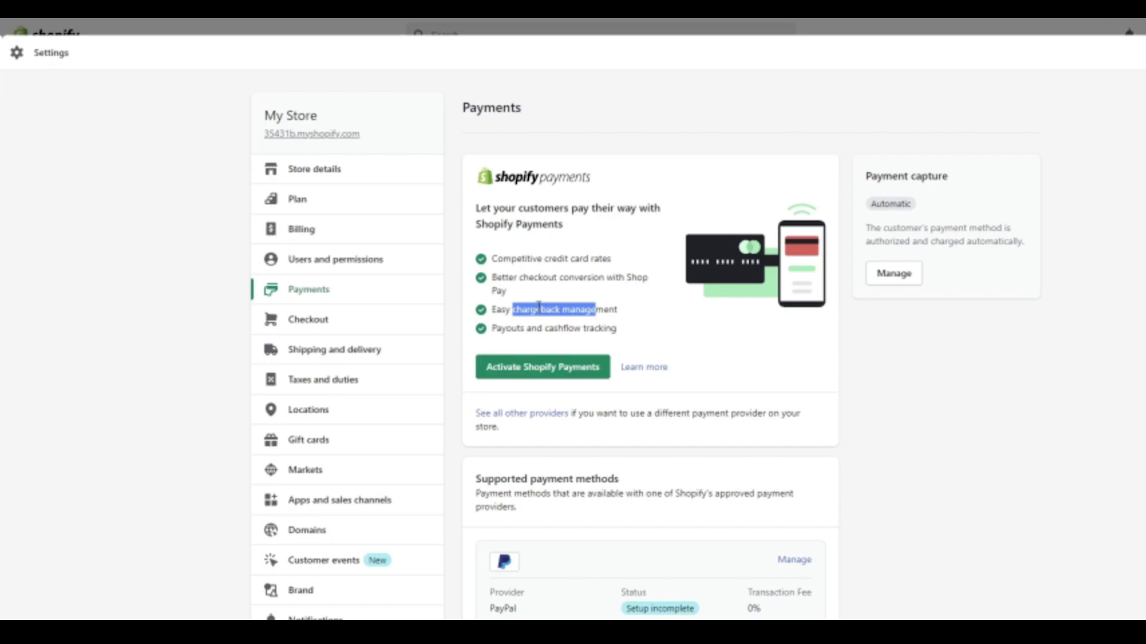
click(552, 327)
- Highlight the Supported payment methods heading and its description of Shopify's approved providers
scroll(810, 355, down, 2)
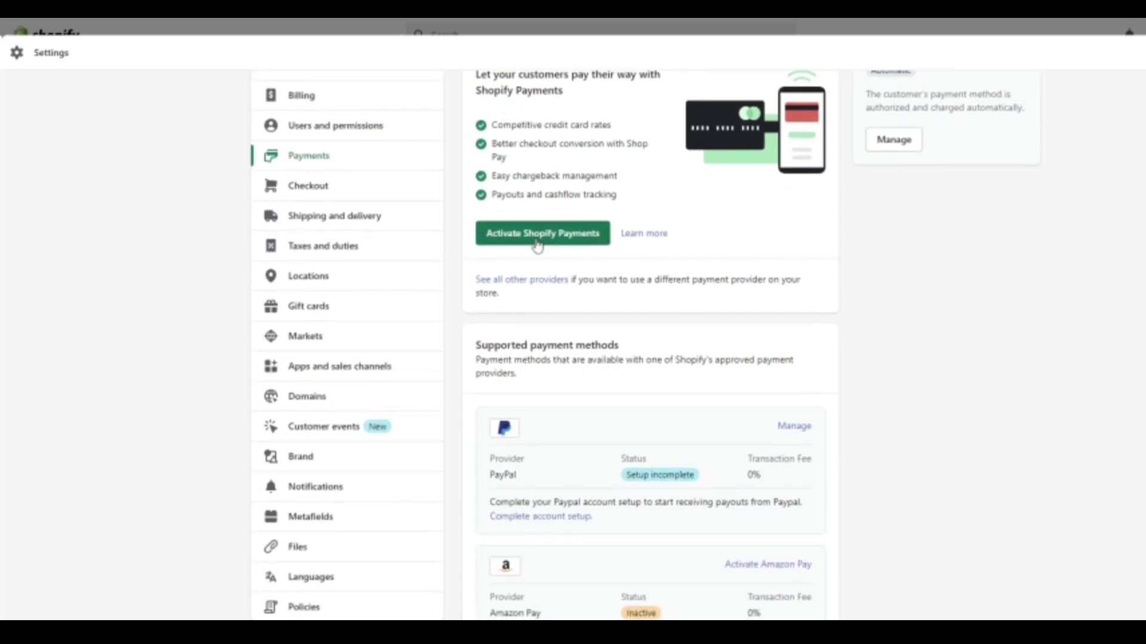
scroll(935, 275, down, 2)
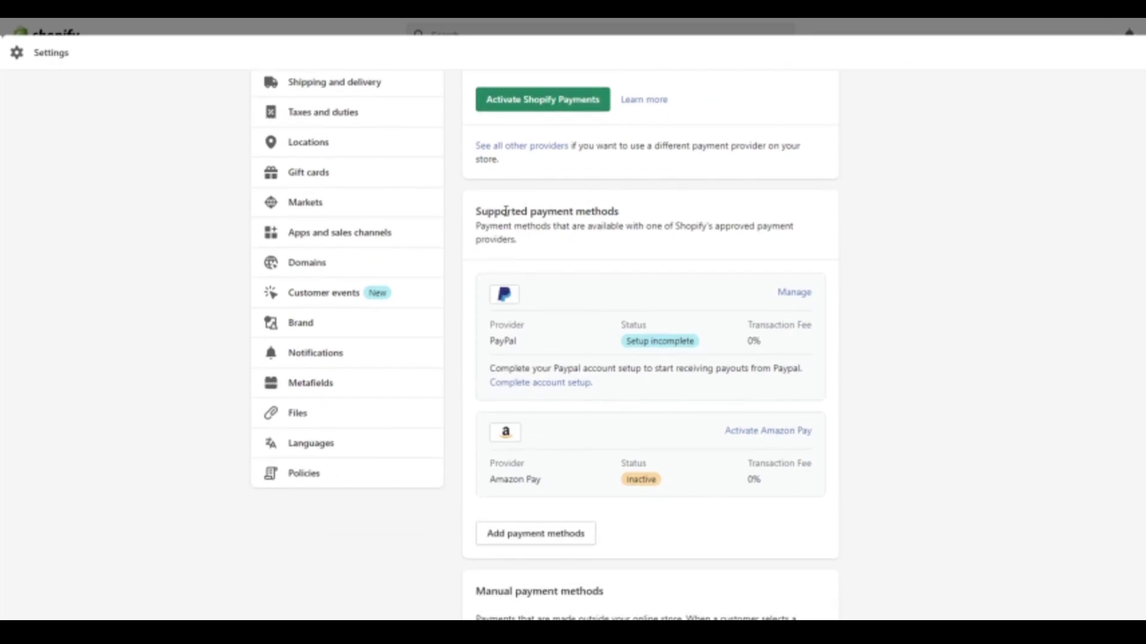
drag(475, 212, 571, 213)
click(526, 212)
click(572, 213)
mouse_move(498, 227)
mouse_down()
mouse_move(779, 228)
mouse_move(503, 240)
mouse_up()
click(651, 225)
drag(678, 225, 767, 230)
click(770, 230)
drag(658, 225, 703, 237)
click(703, 223)
- Highlight the Manual payment methods heading and its note that orders need approval before fulfilment
scroll(703, 222, down, 3)
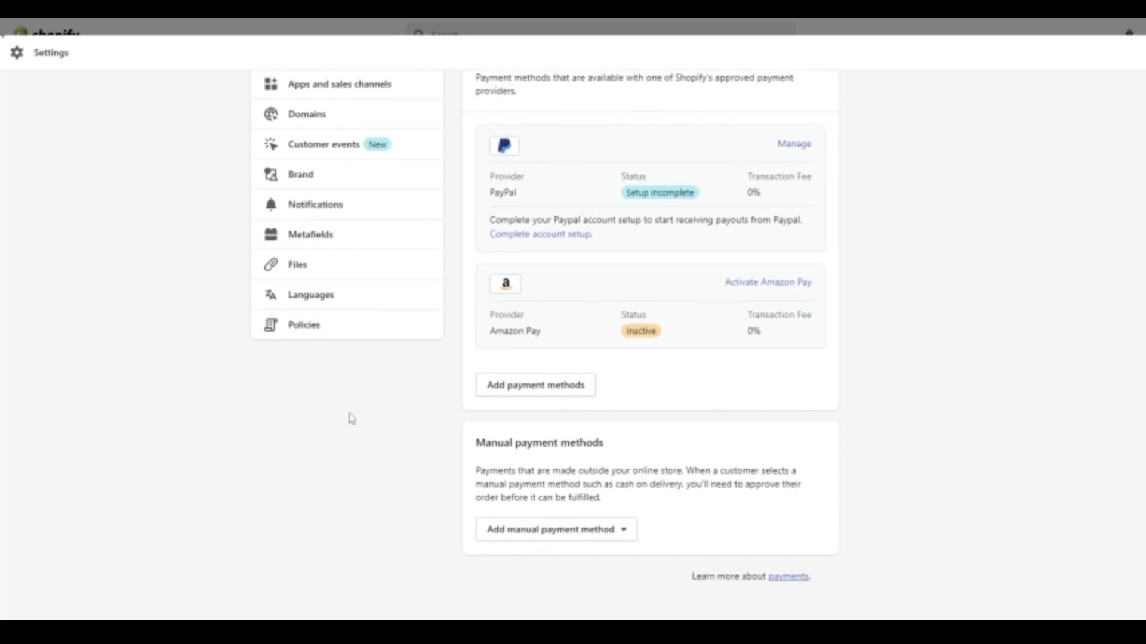
drag(476, 445, 545, 442)
click(532, 443)
drag(476, 445, 604, 445)
click(606, 445)
drag(485, 470, 527, 490)
click(578, 484)
drag(709, 487, 794, 485)
click(521, 506)
drag(502, 497, 596, 499)
click(655, 496)
scroll(873, 466, up, 6)
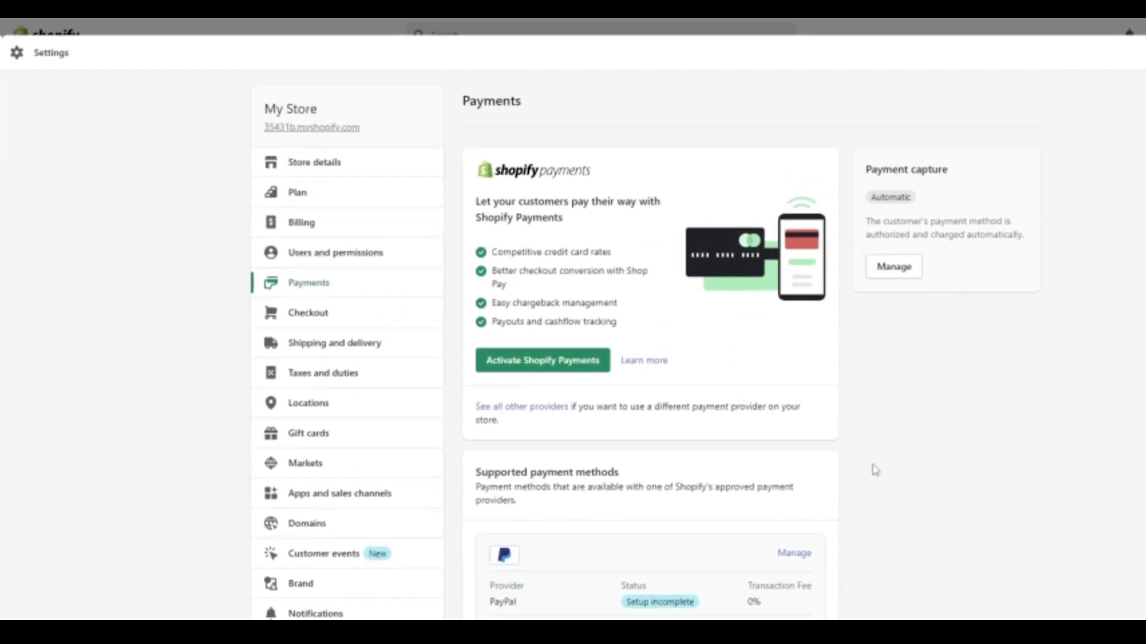
scroll(877, 460, down, 6)
scroll(686, 370, up, 6)
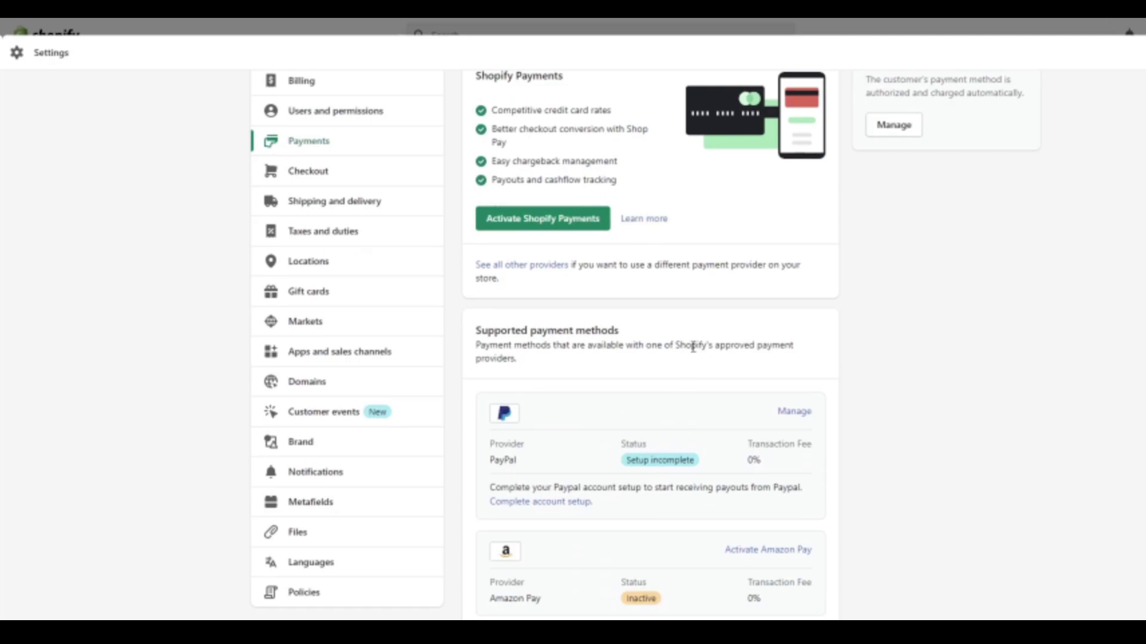
scroll(689, 435, down, 6)
- Start setting up Cash on Delivery (COD) from the manual payment method options
click(609, 536)
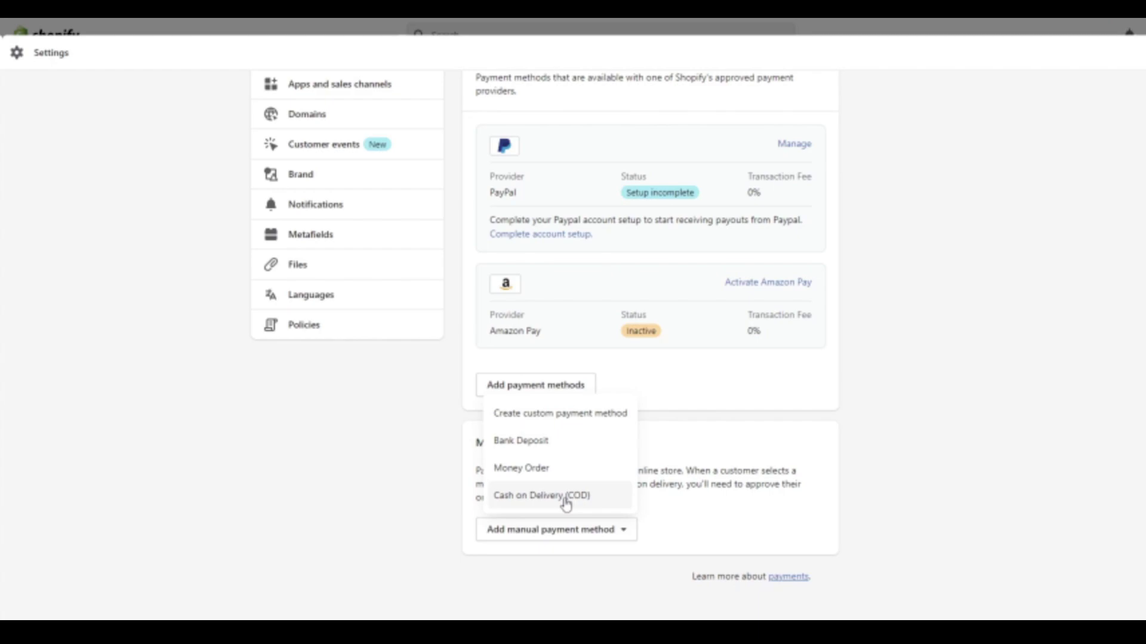
click(360, 555)
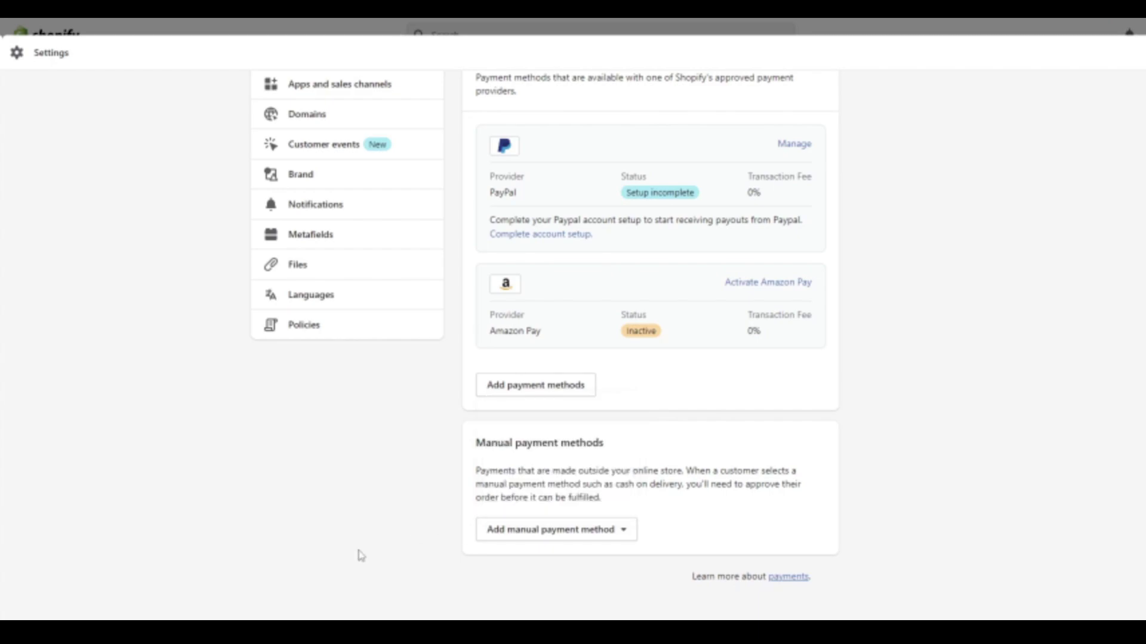
click(584, 529)
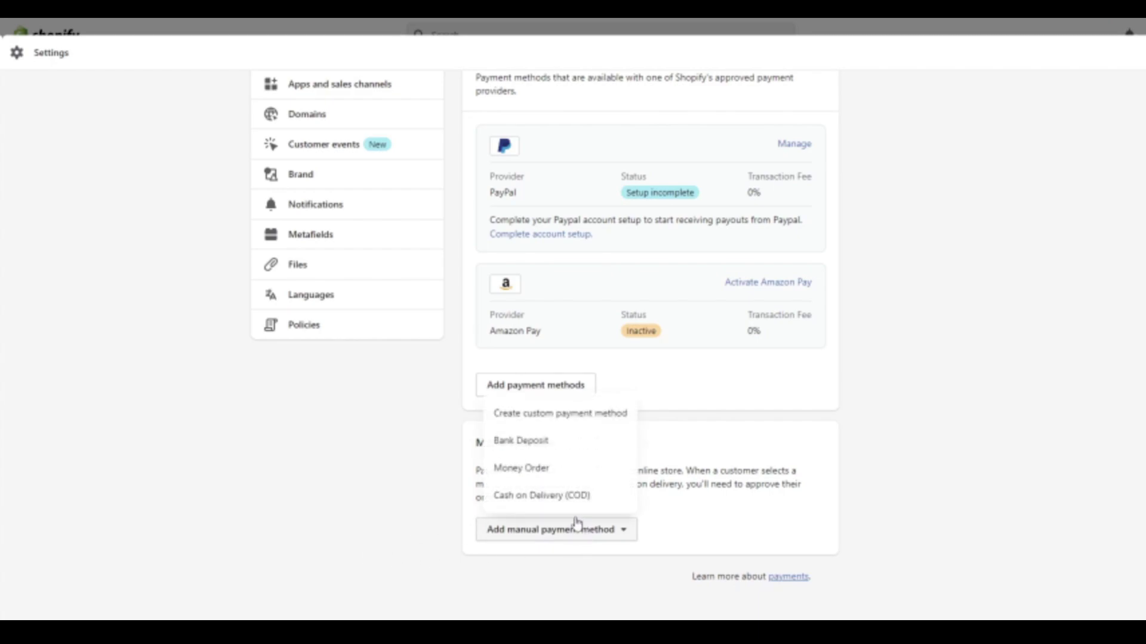
click(541, 496)
- Inspect the COD Additional details field and highlight its helper text
click(534, 278)
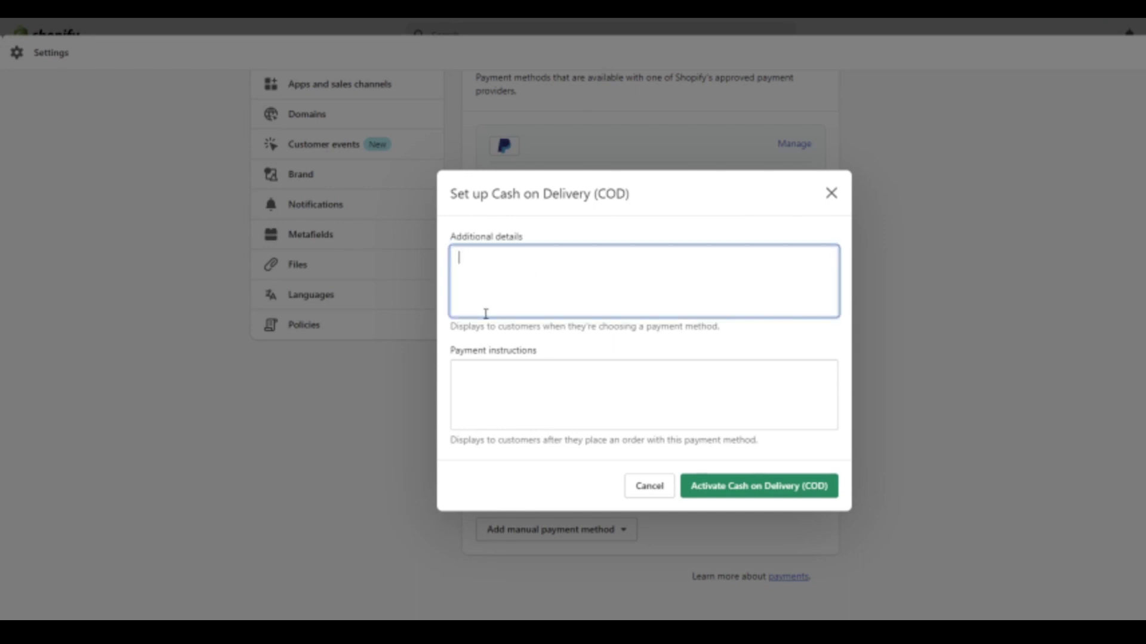
click(455, 327)
click(478, 299)
click(468, 323)
drag(464, 325, 698, 322)
click(473, 326)
click(694, 323)
click(526, 264)
drag(476, 327, 637, 330)
click(597, 315)
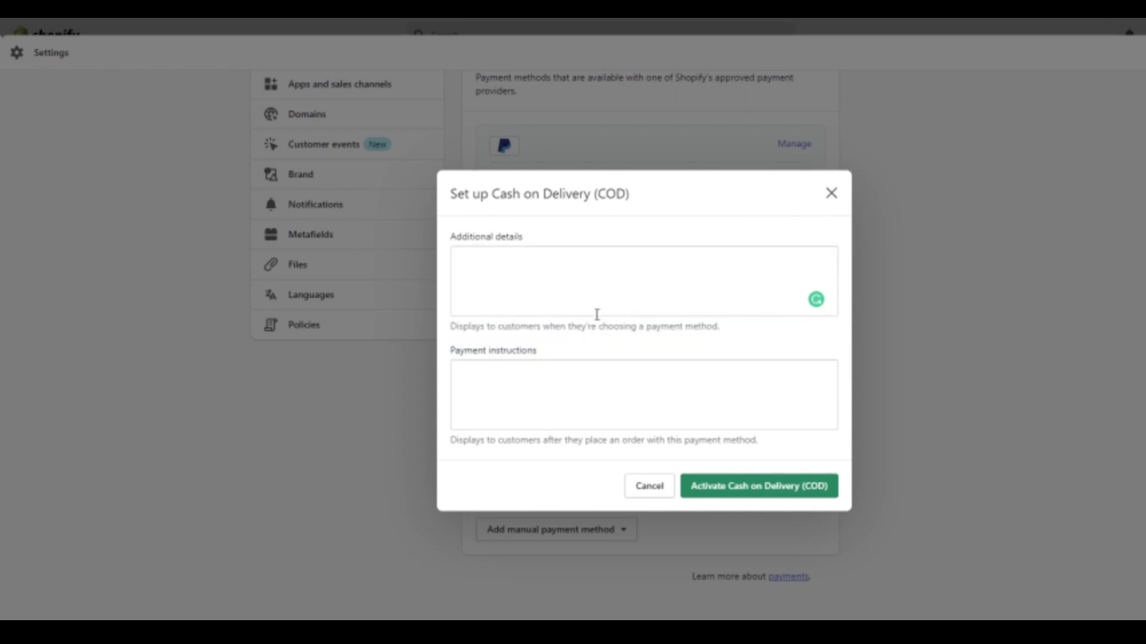
click(556, 274)
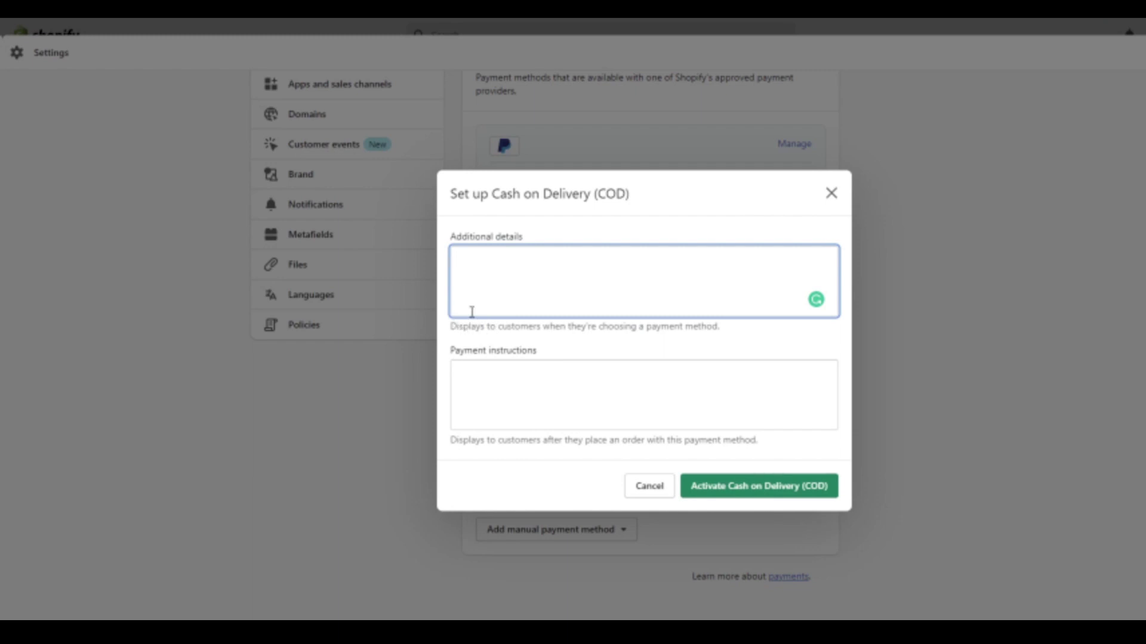
drag(479, 327, 611, 332)
click(611, 332)
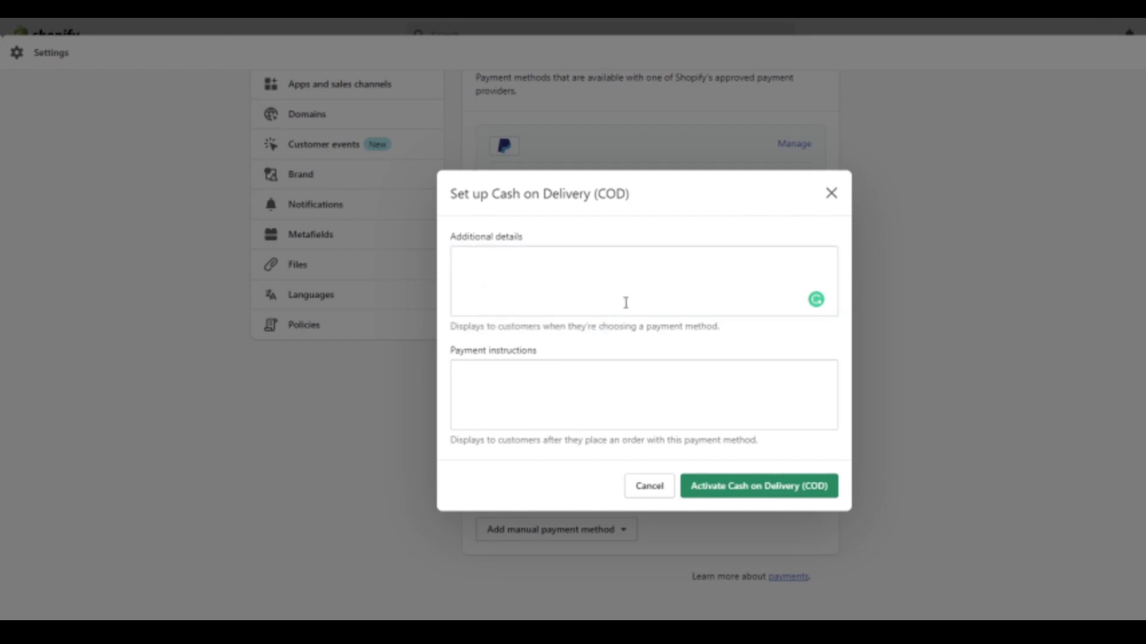
- Highlight the COD setup title and the Payment instructions label and helper text
drag(510, 199, 626, 199)
click(626, 198)
drag(539, 353, 520, 363)
click(514, 382)
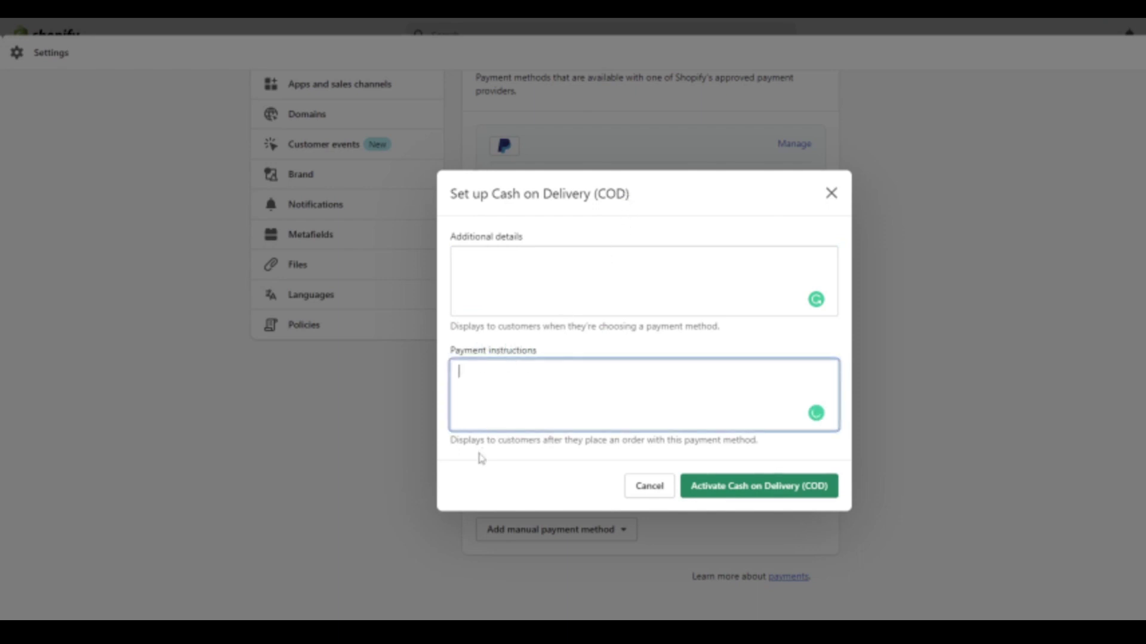
drag(469, 440, 606, 458)
click(693, 440)
click(565, 439)
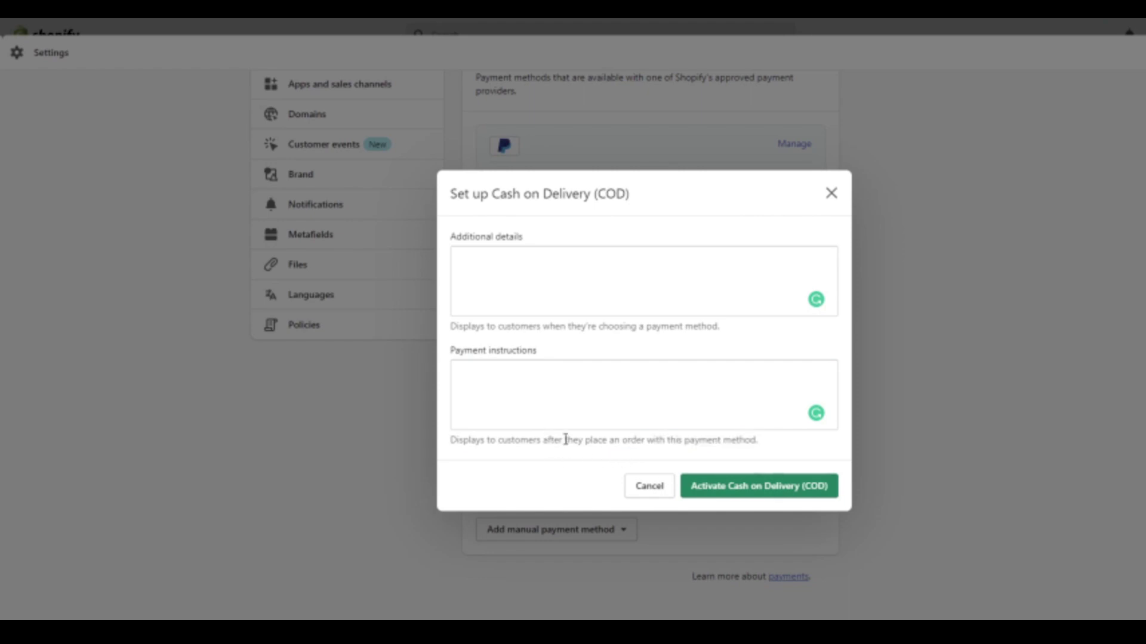
- Close the COD setup without activating it and reopen the manual payment method options
click(571, 380)
drag(486, 441, 609, 443)
click(609, 443)
click(567, 392)
drag(503, 441, 634, 440)
click(635, 440)
click(830, 204)
click(584, 533)
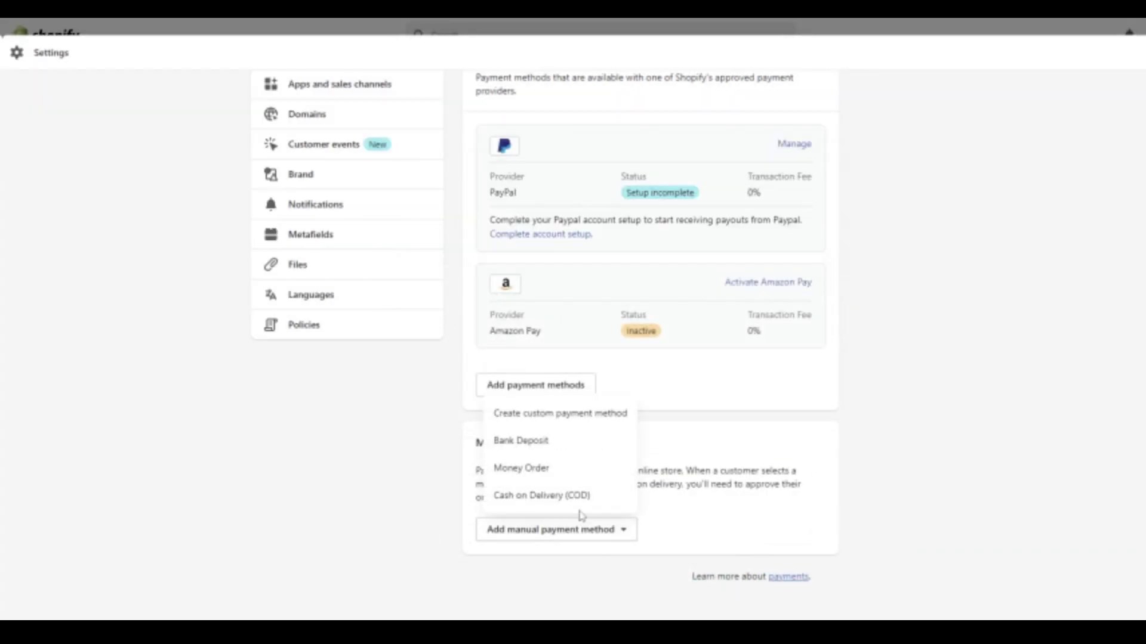
- Look over the Money Order setup fields and close it without activating
click(574, 475)
click(548, 250)
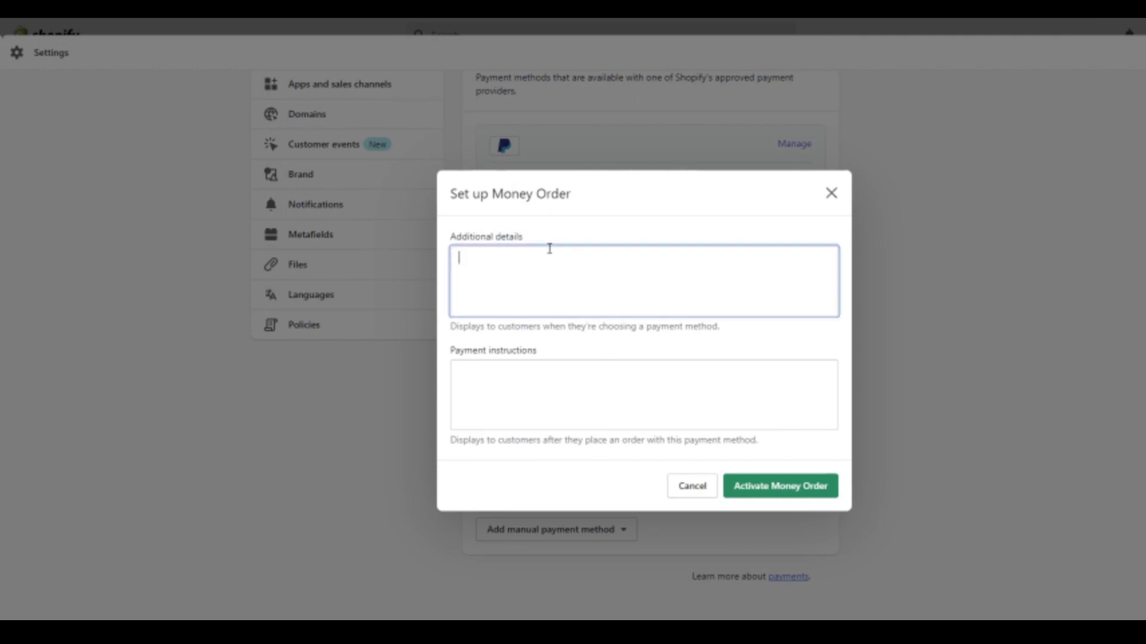
click(544, 406)
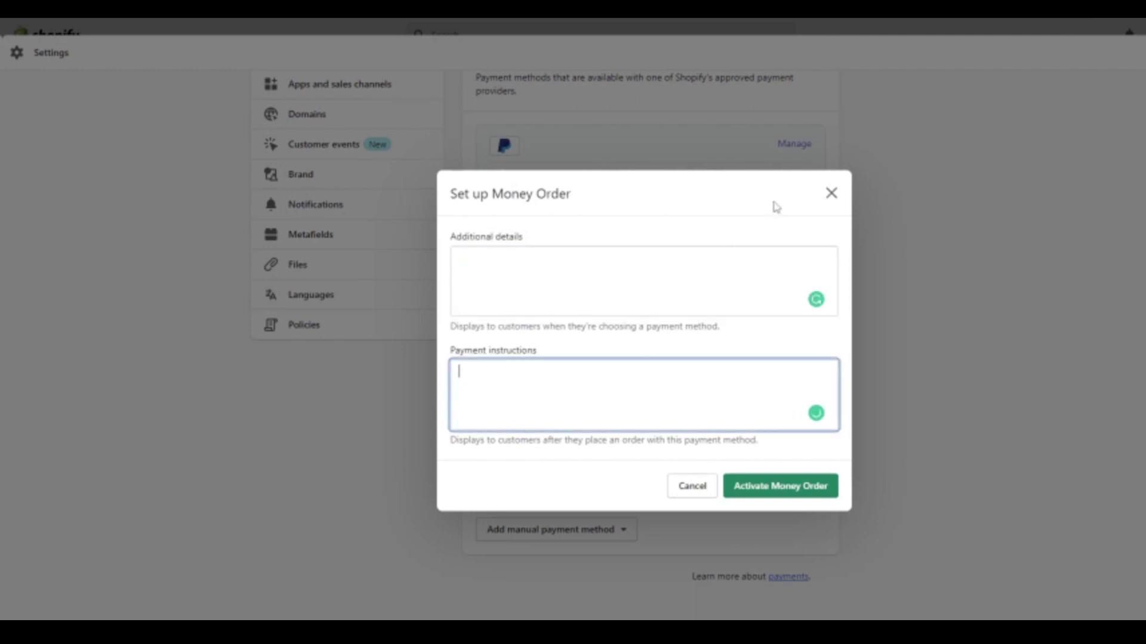
click(830, 193)
- Open the Bank Deposit setup, check its two fields, and close it unactivated
click(586, 531)
click(582, 441)
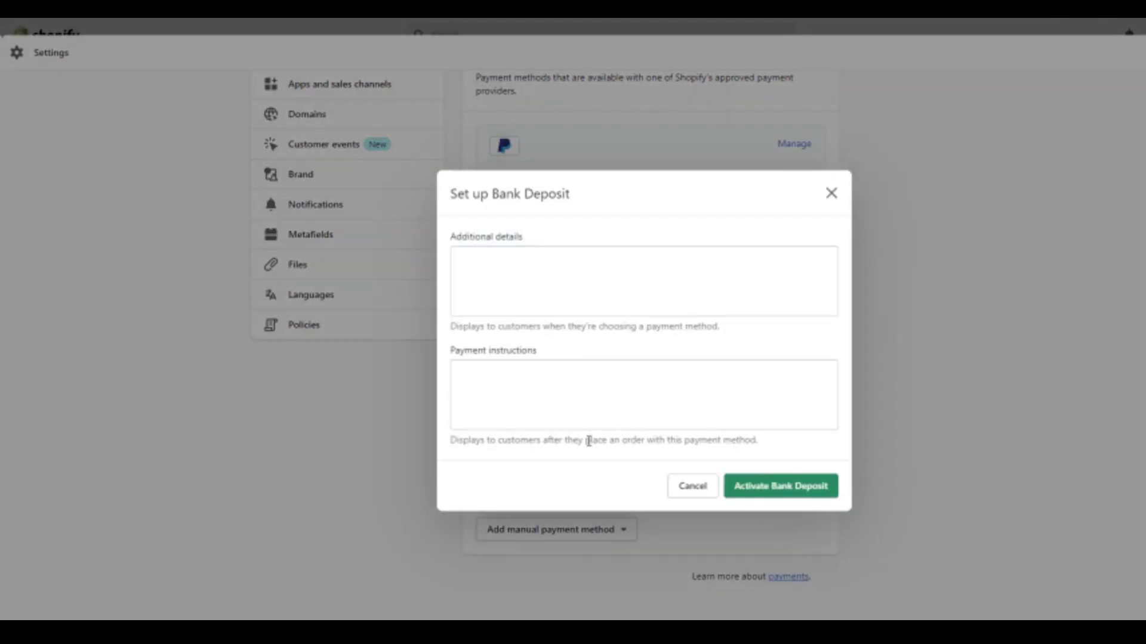
click(589, 261)
click(505, 382)
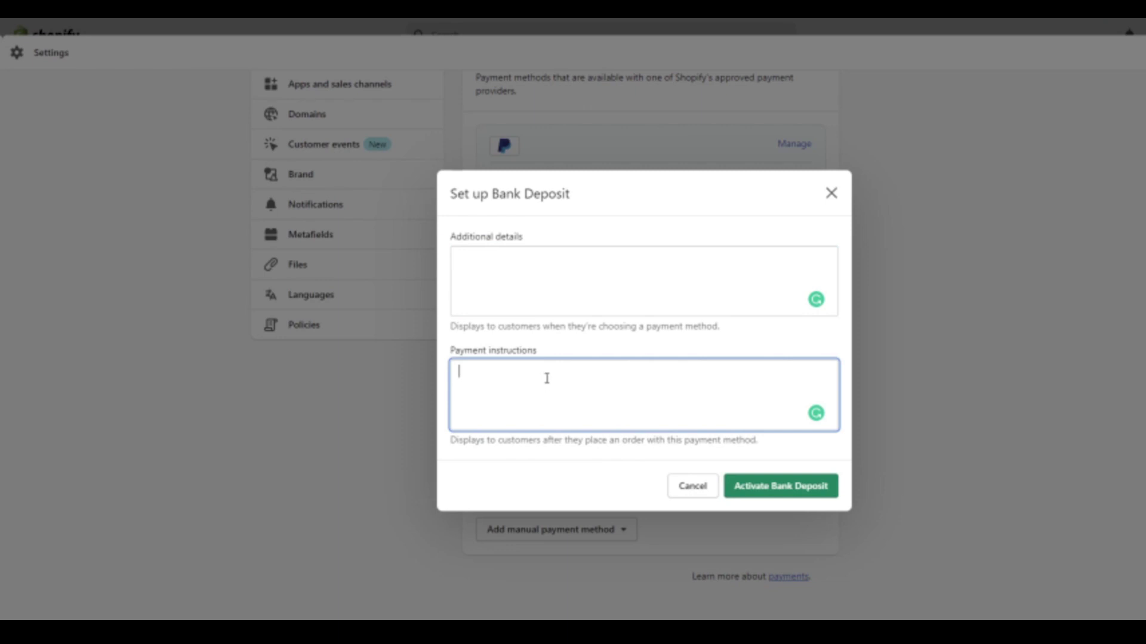
click(545, 272)
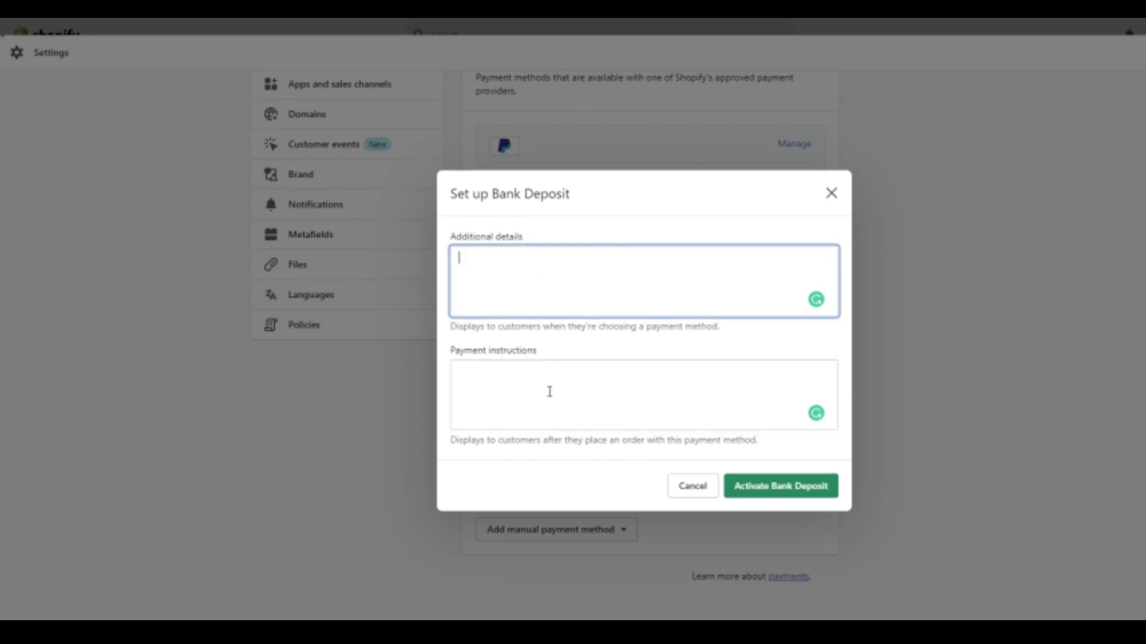
click(550, 391)
click(553, 274)
click(530, 401)
click(533, 247)
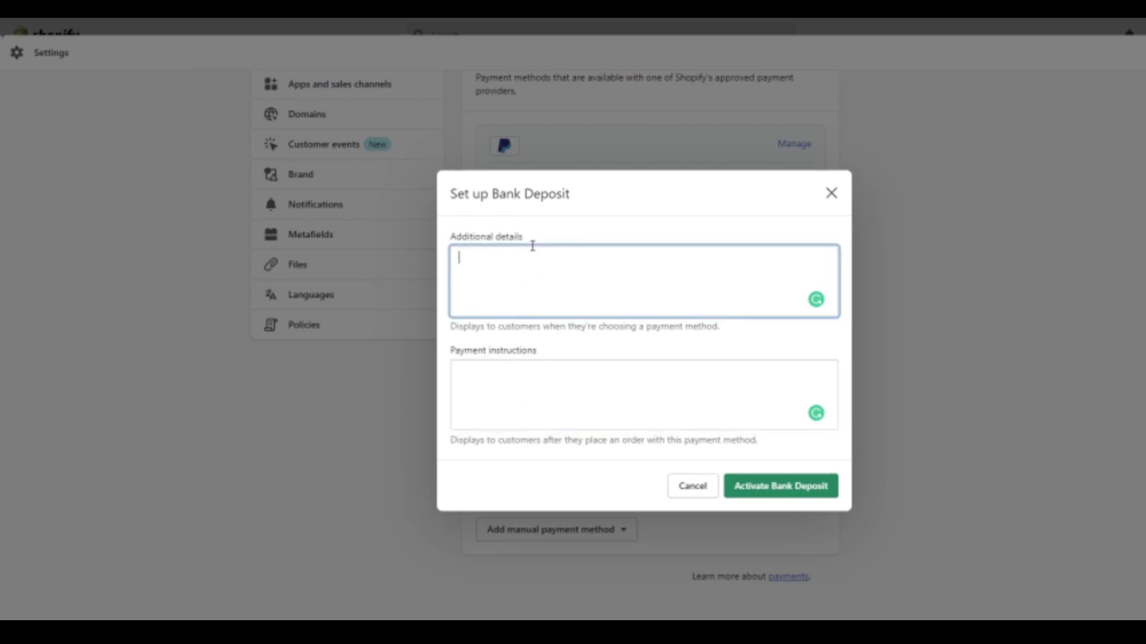
click(515, 428)
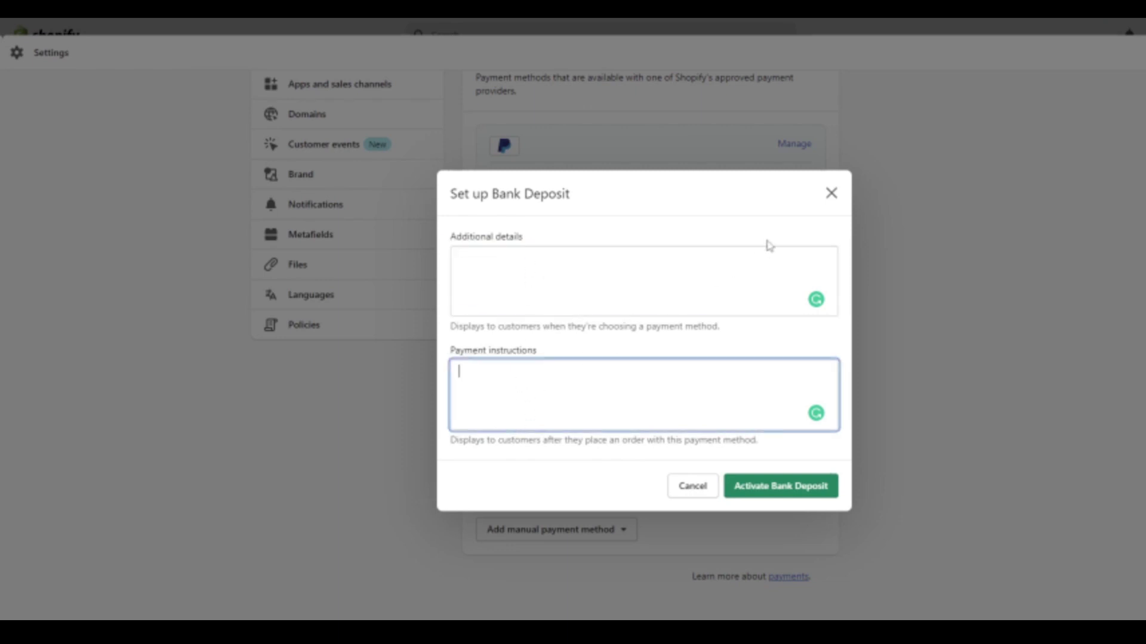
click(830, 194)
scroll(725, 525, up, 3)
scroll(746, 489, down, 1)
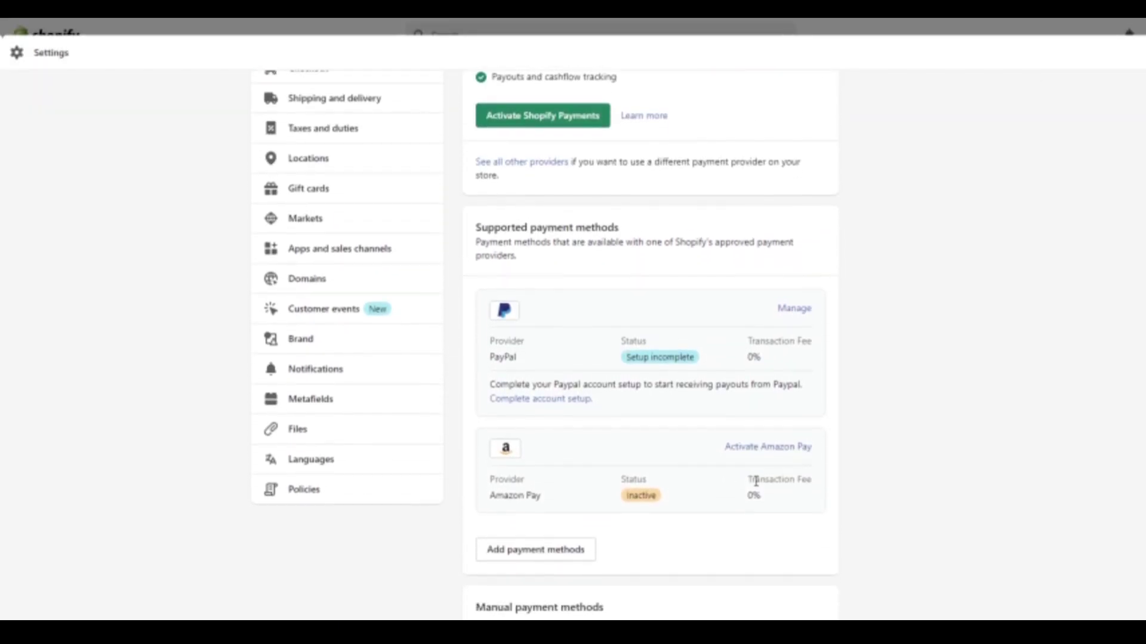
drag(504, 197, 614, 197)
click(621, 422)
scroll(620, 422, up, 4)
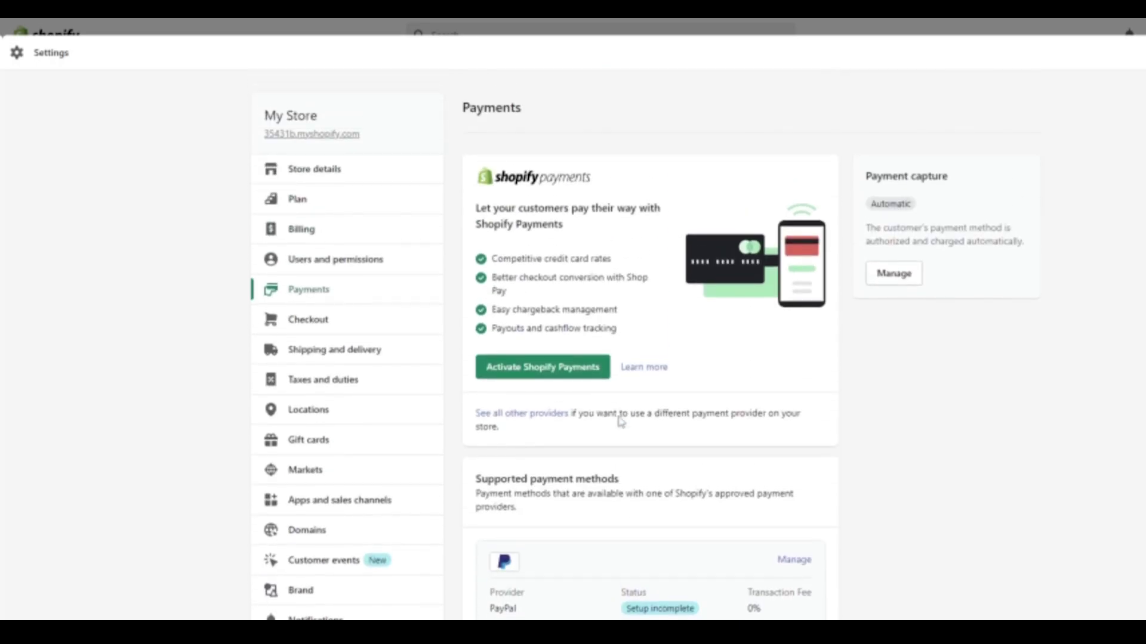
drag(531, 189, 585, 185)
scroll(761, 387, down, 2)
scroll(761, 387, down, 2)
scroll(554, 316, up, 3)
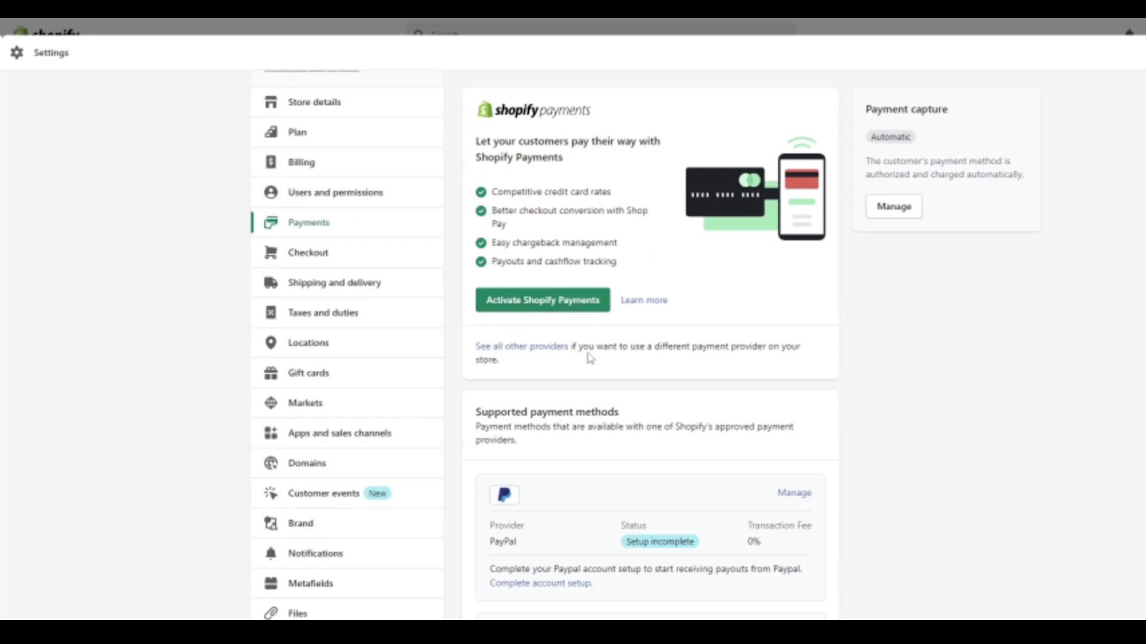
drag(578, 348, 757, 349)
click(777, 351)
drag(680, 346, 729, 347)
click(545, 352)
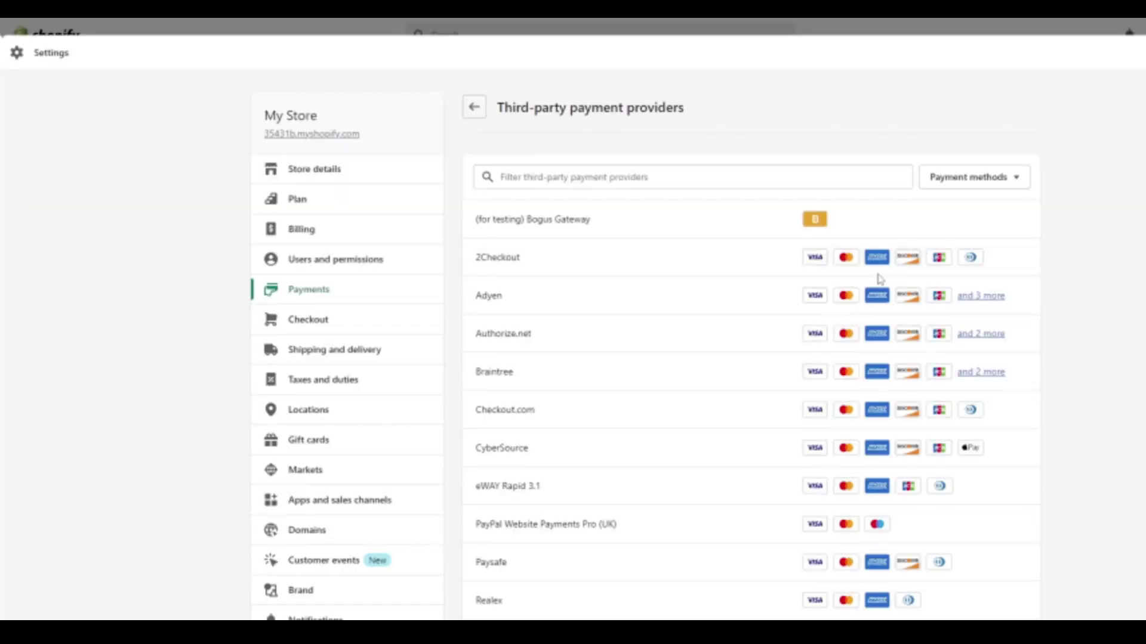
scroll(835, 304, down, 3)
scroll(718, 364, down, 9)
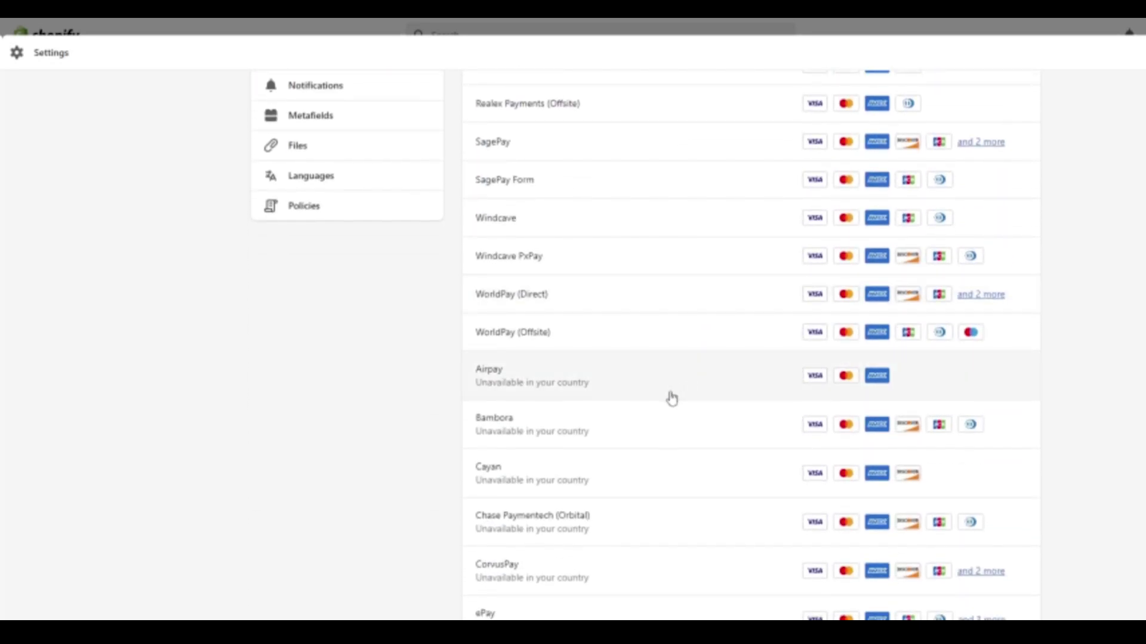
scroll(672, 398, down, 7)
scroll(650, 293, down, 20)
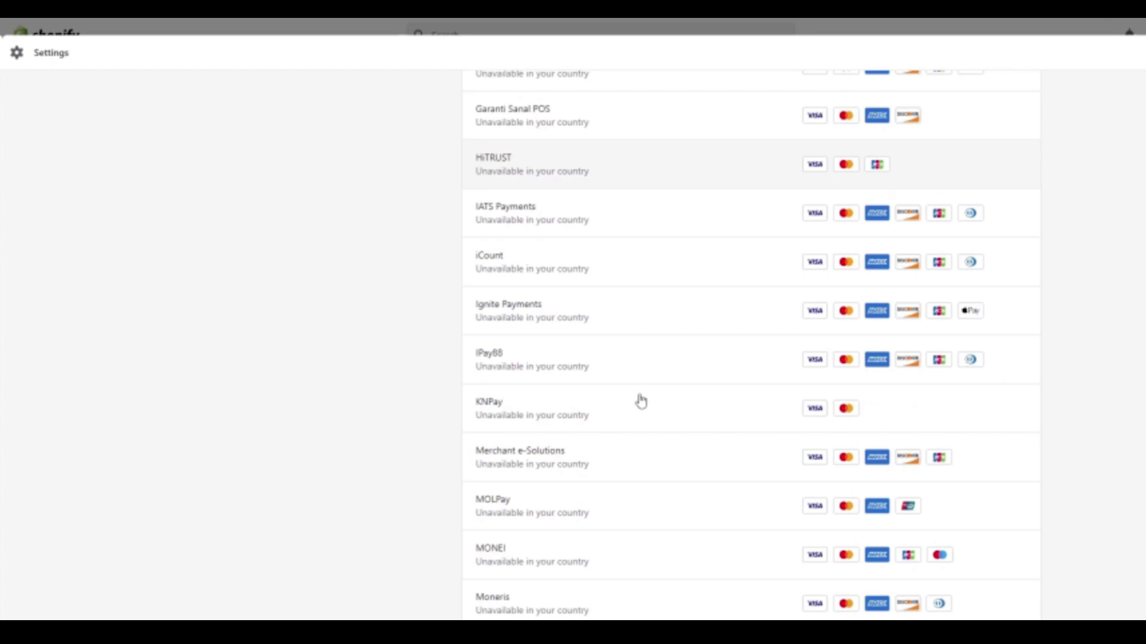
scroll(718, 463, down, 3)
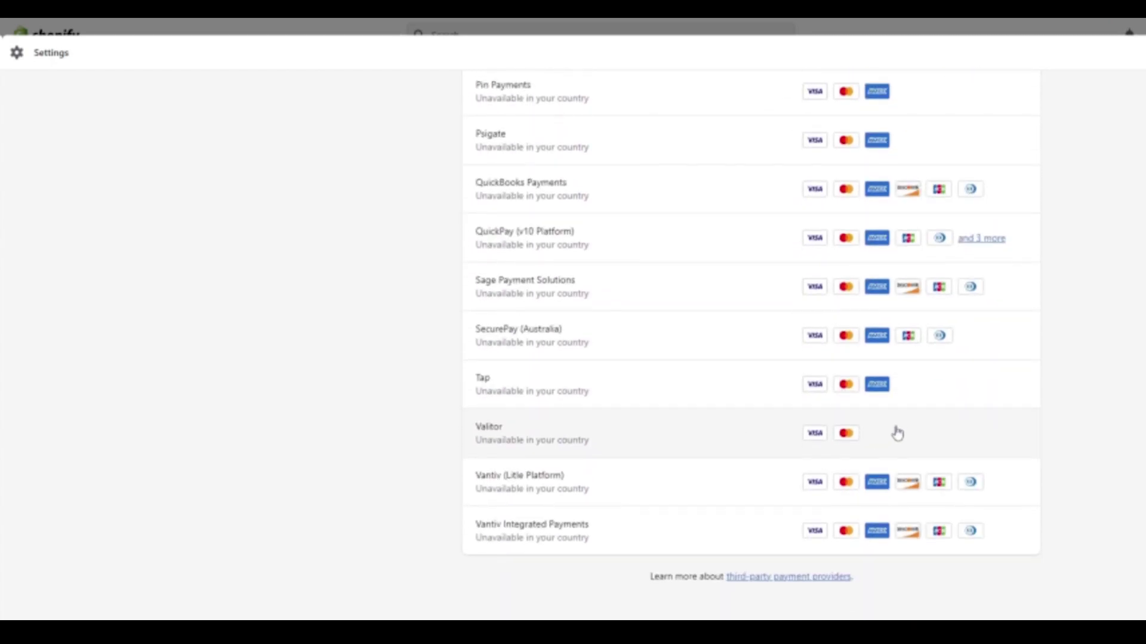
scroll(599, 430, up, 20)
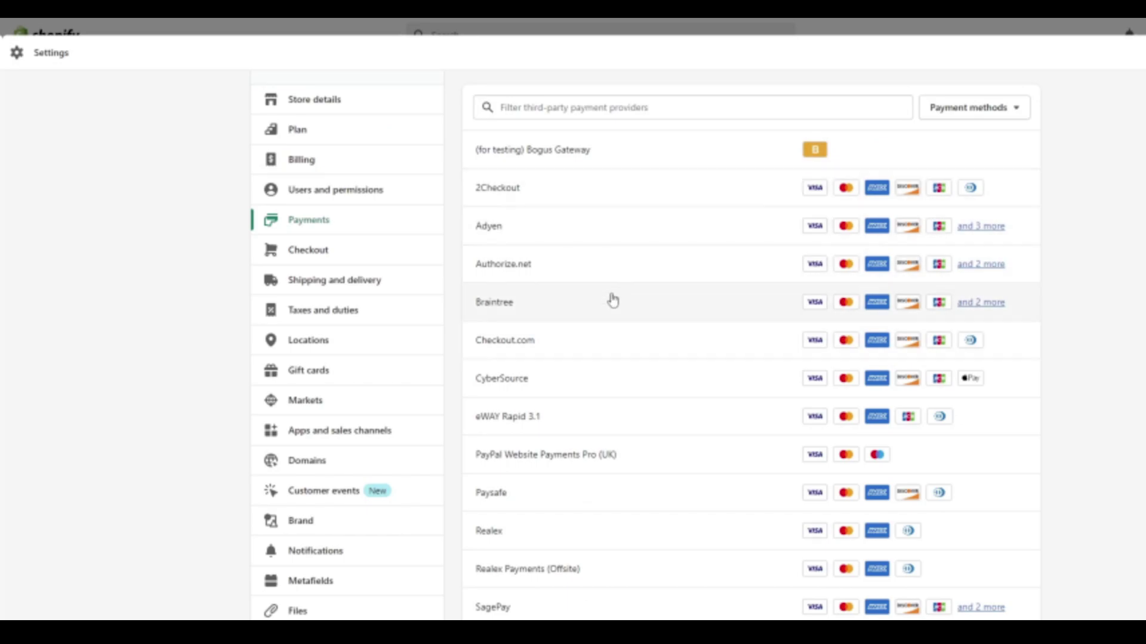
scroll(611, 298, down, 2)
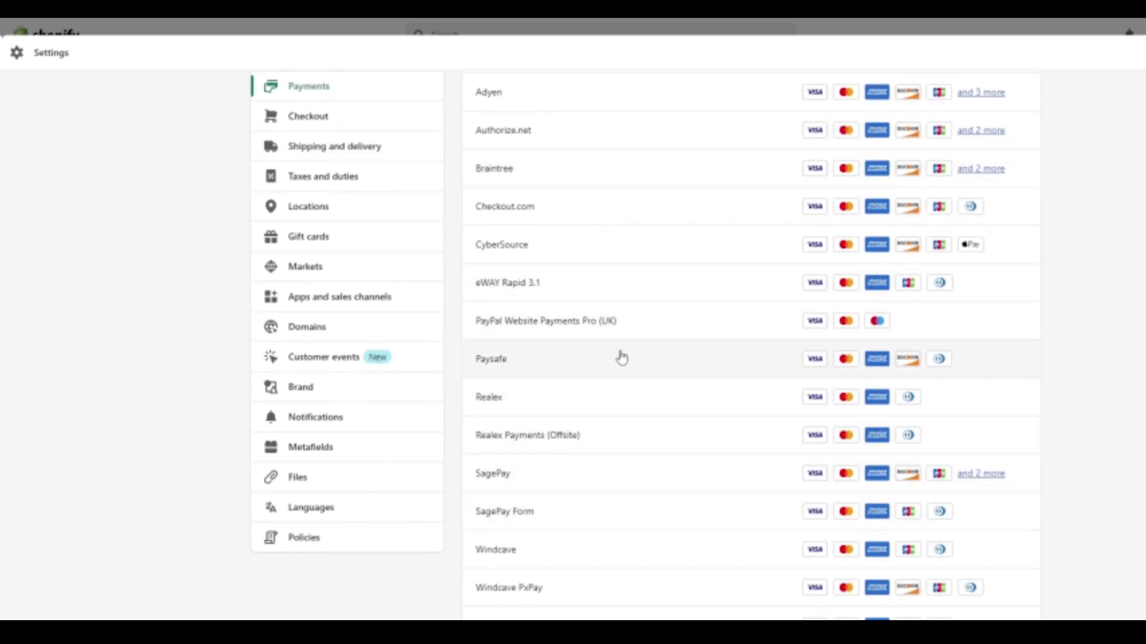
scroll(621, 358, up, 3)
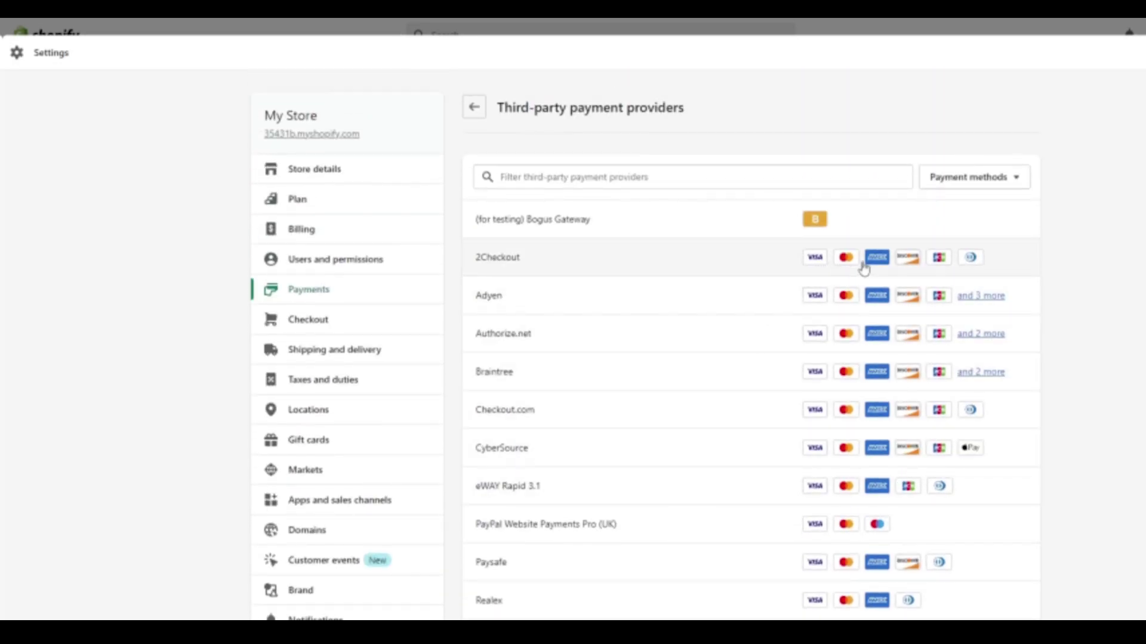
key(alt+Left)
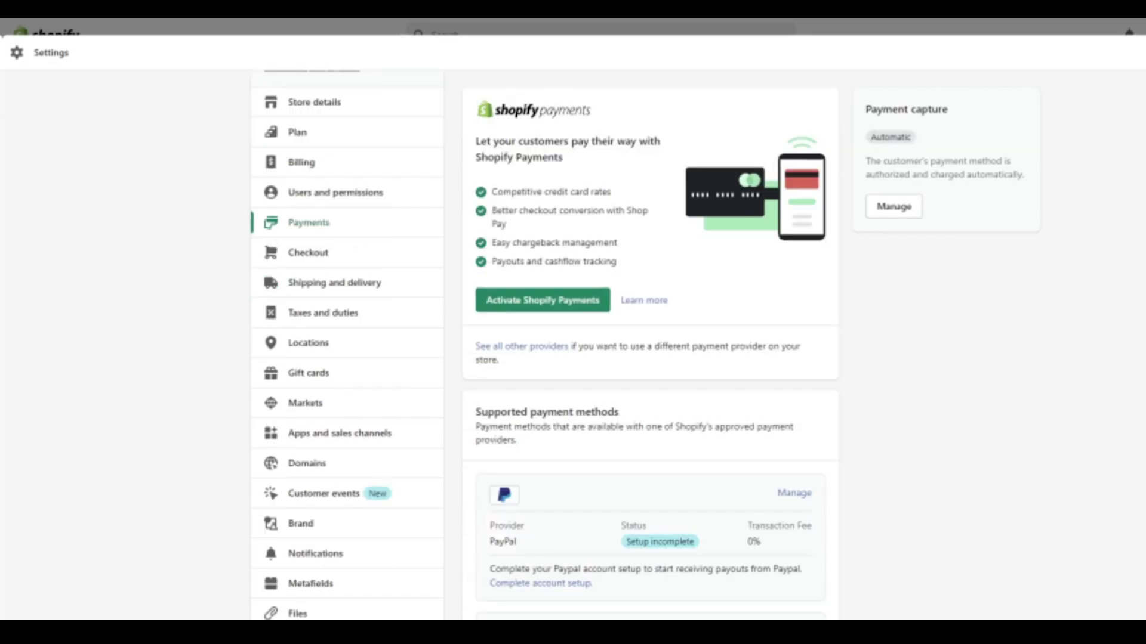
scroll(609, 320, down, 5)
drag(524, 145, 595, 143)
- Open the Add payment methods page and show its list of payment methods
click(595, 263)
click(555, 475)
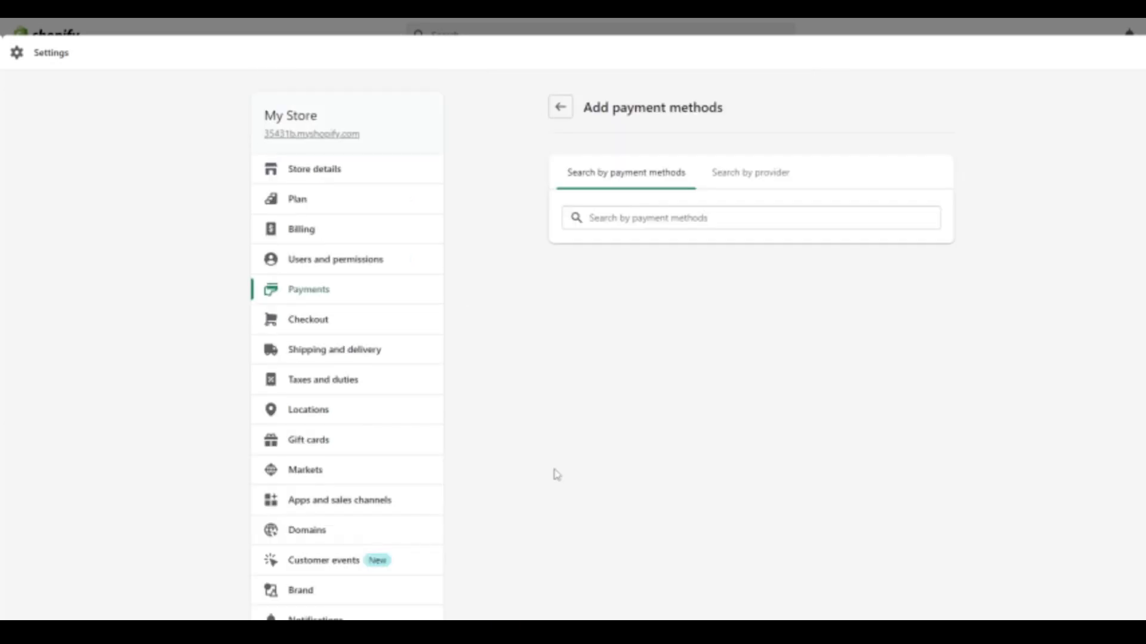
click(647, 220)
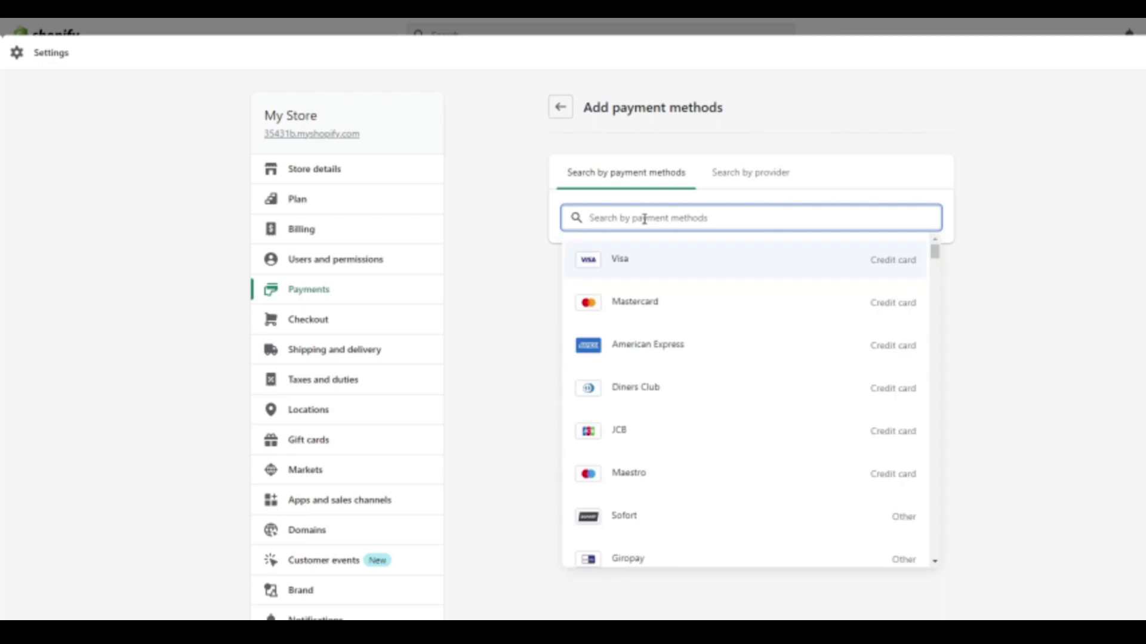
scroll(713, 388, down, 4)
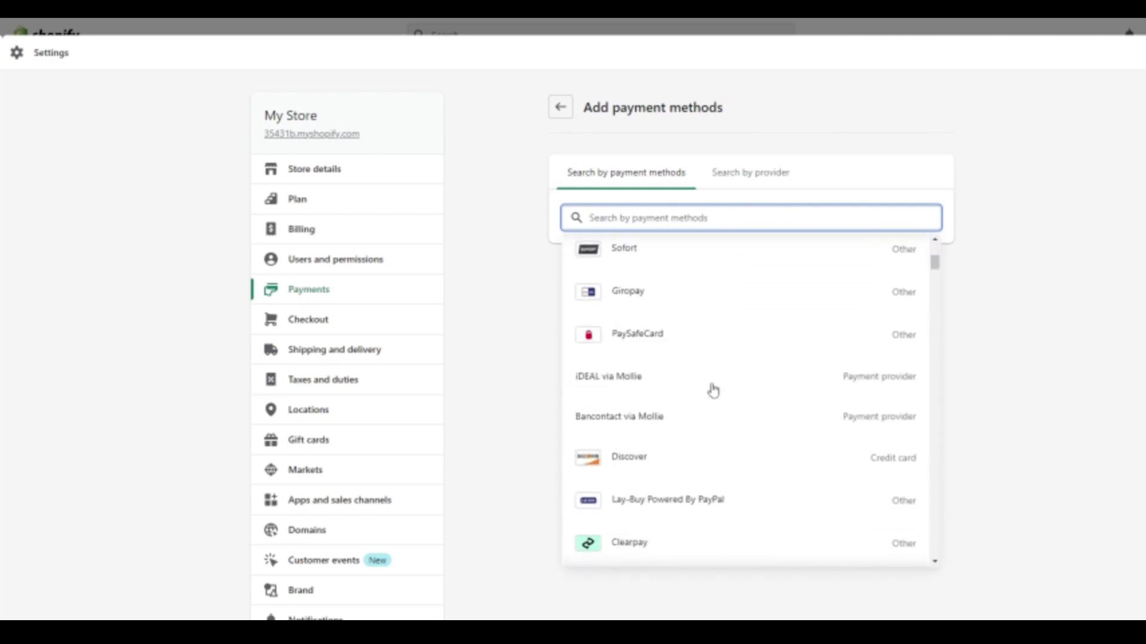
scroll(661, 274, up, 4)
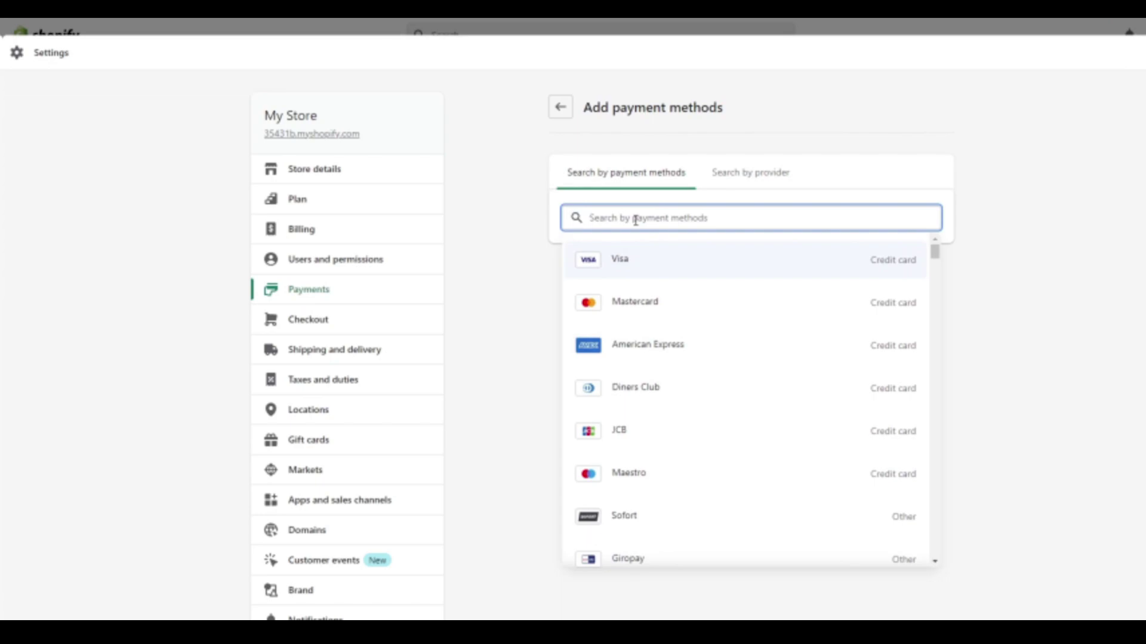
- Add and remove a filter from an 'american express' search, then filter providers by Mastercard
text(american express)
key(Return)
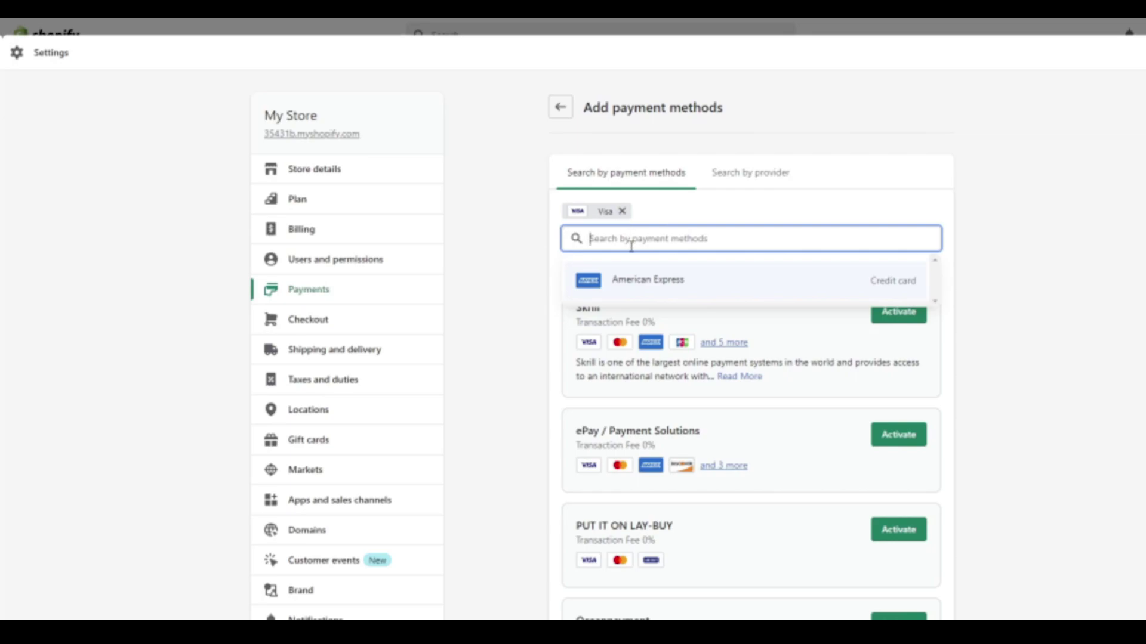
key(BackSpace)
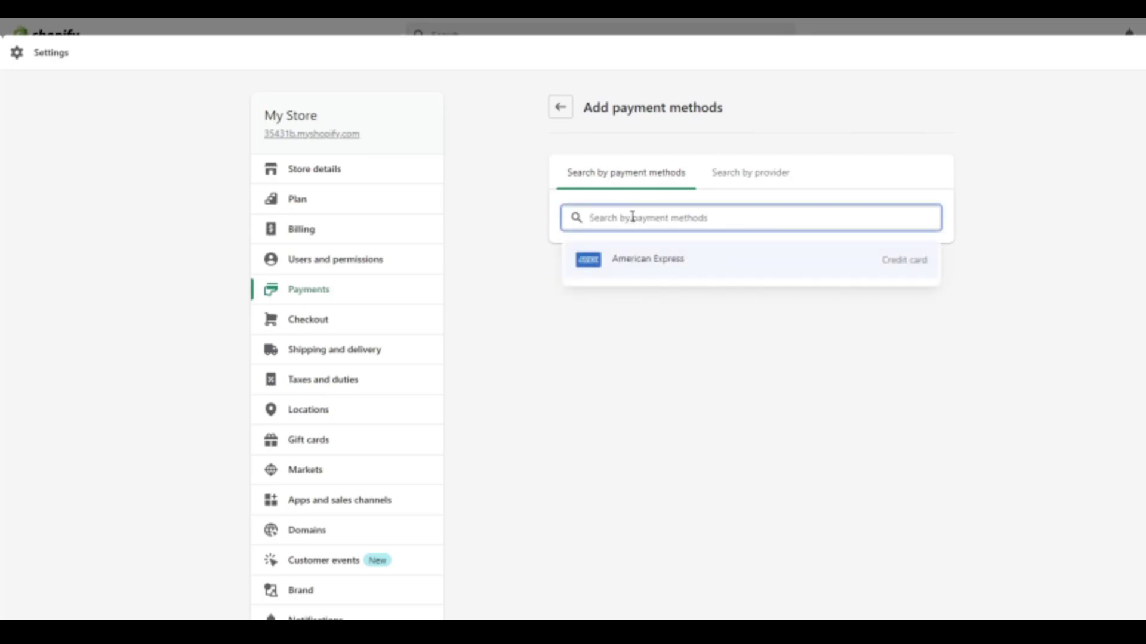
text(masterca)
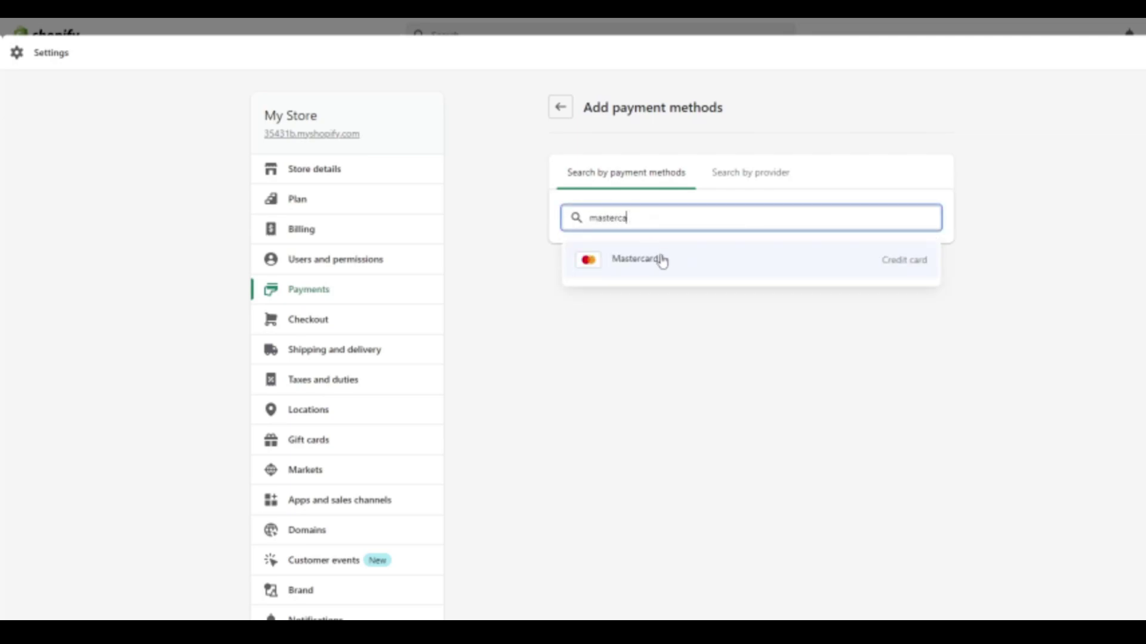
click(661, 261)
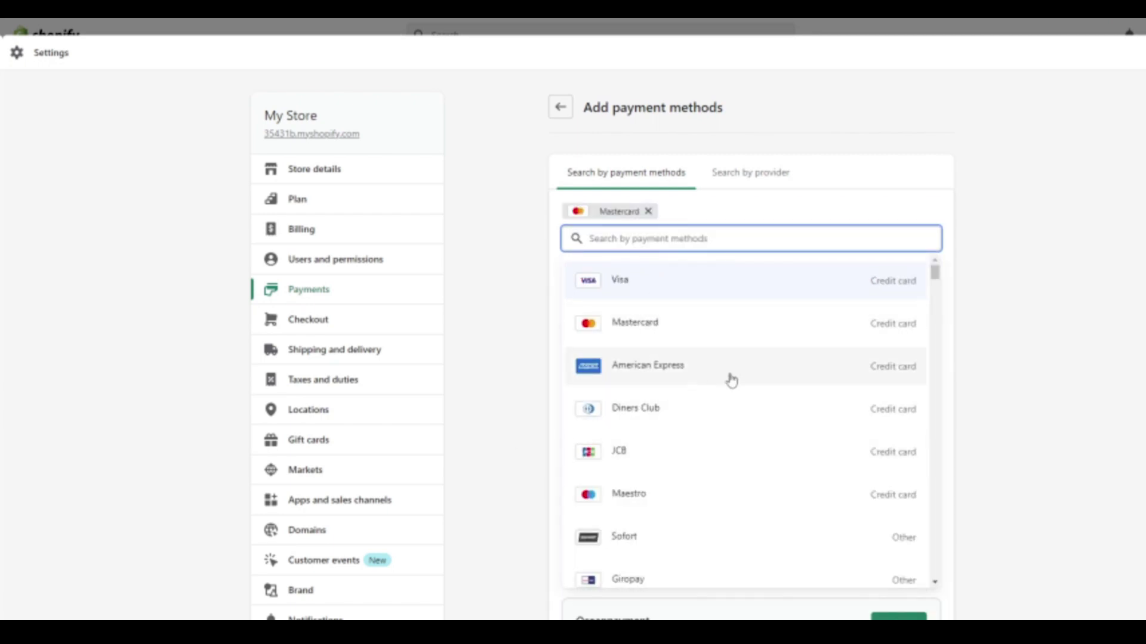
- Replace the Mastercard filter with Klarna, Union Pay, Ethereum and Bitcoin
click(649, 212)
click(672, 217)
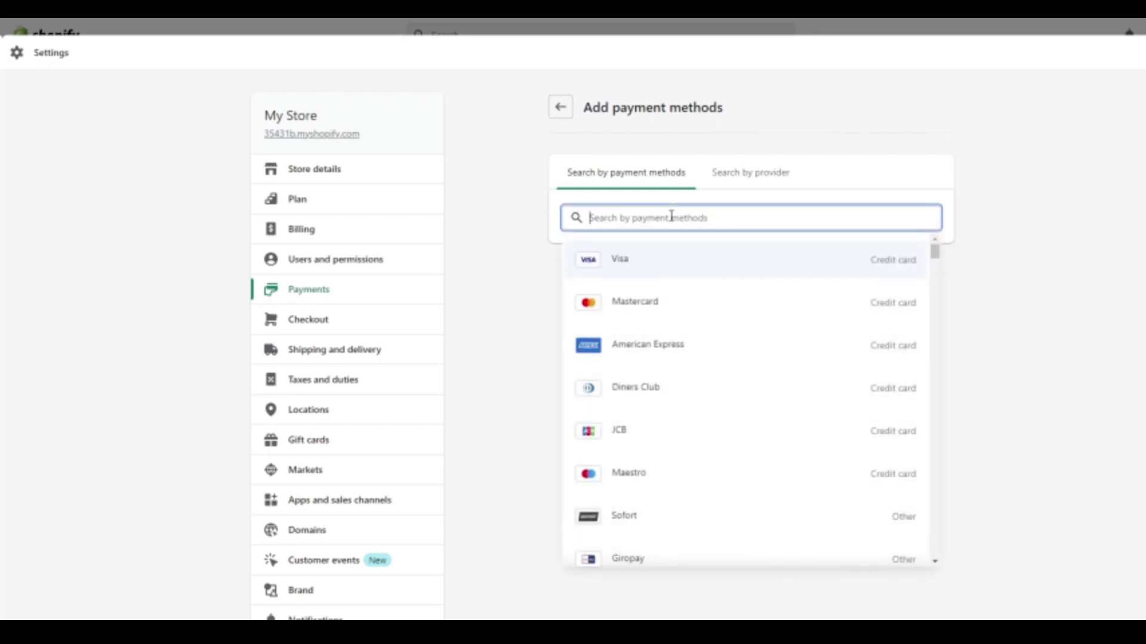
scroll(719, 447, down, 3)
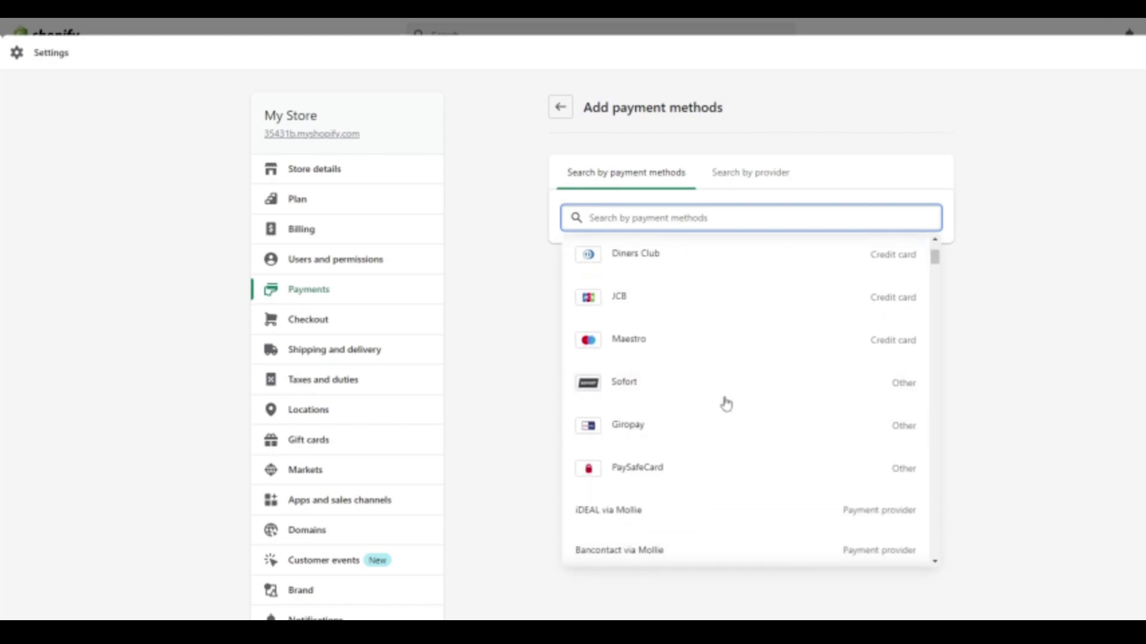
scroll(742, 402, down, 6)
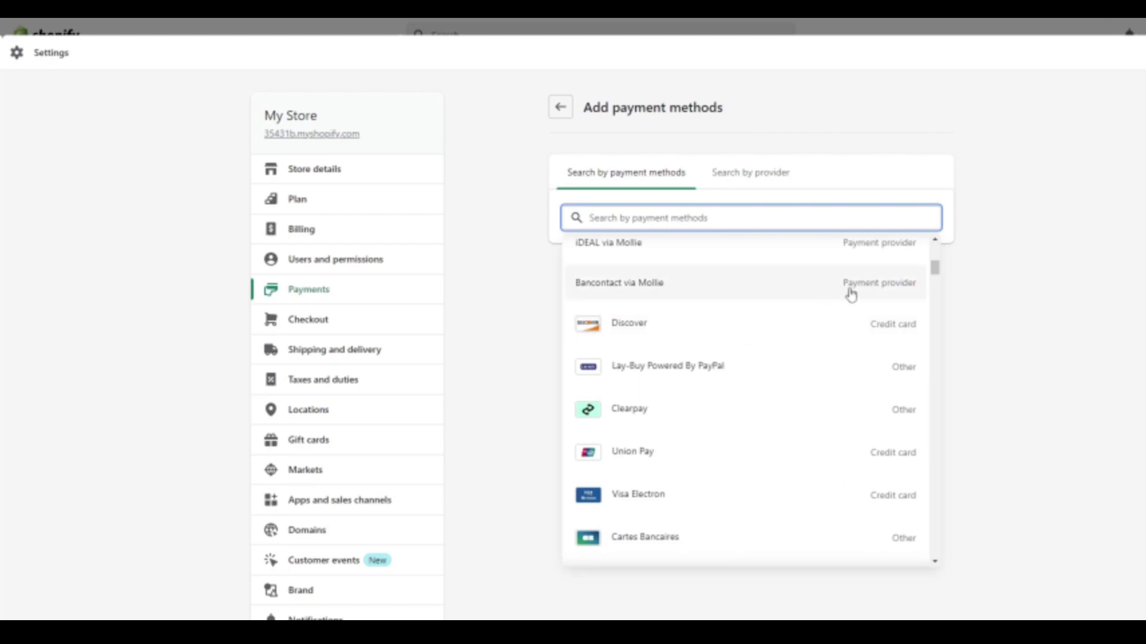
scroll(764, 384, down, 5)
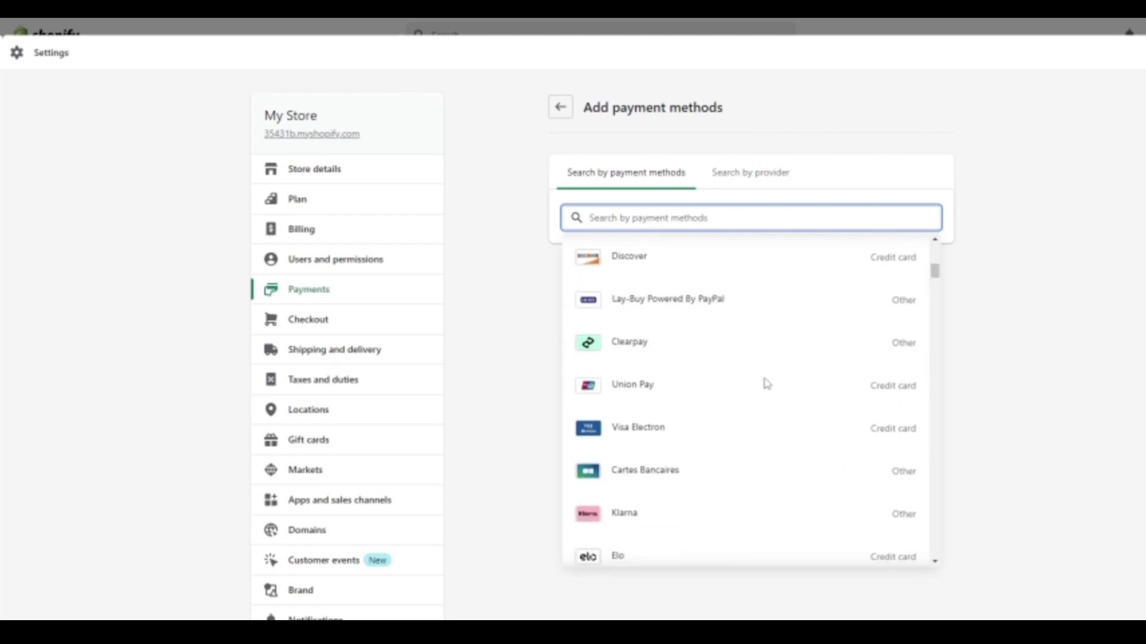
click(708, 380)
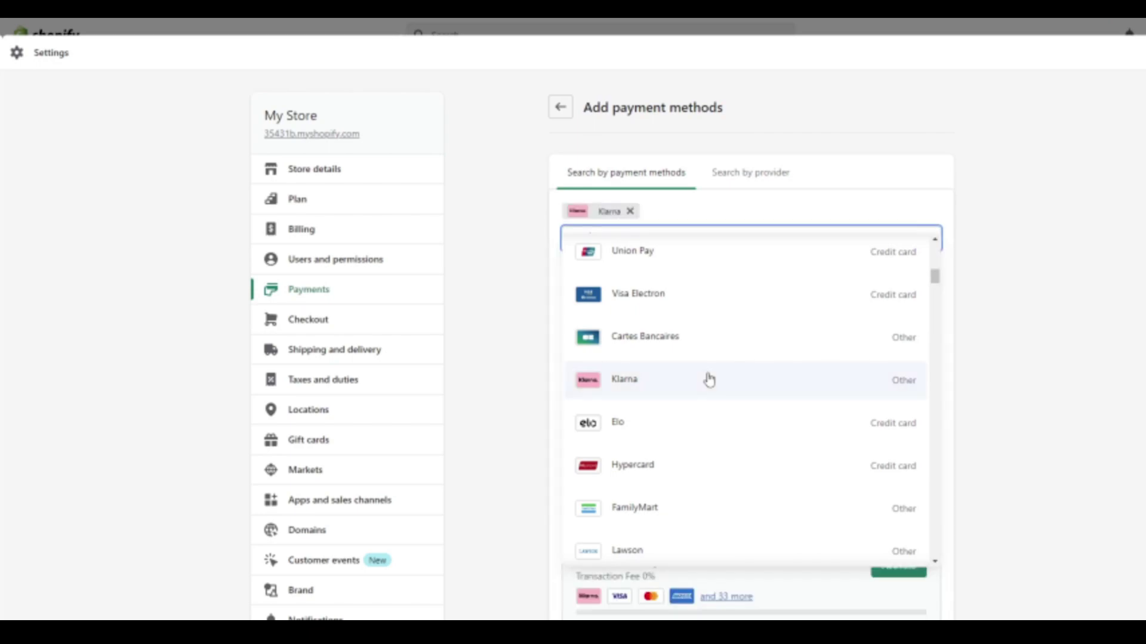
click(662, 274)
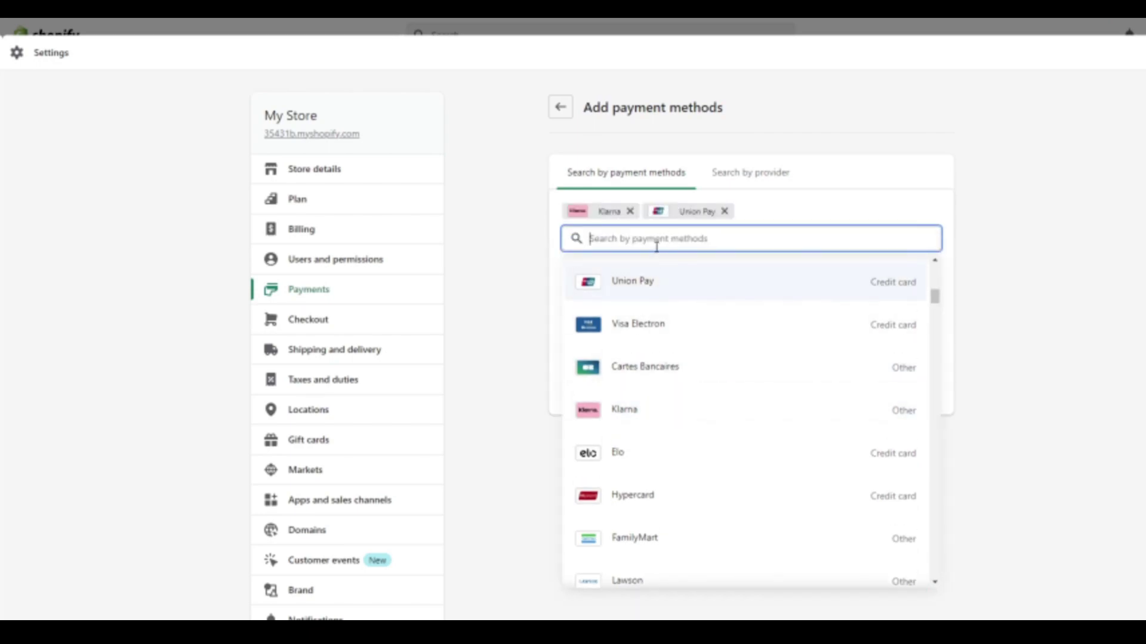
scroll(685, 452, down, 5)
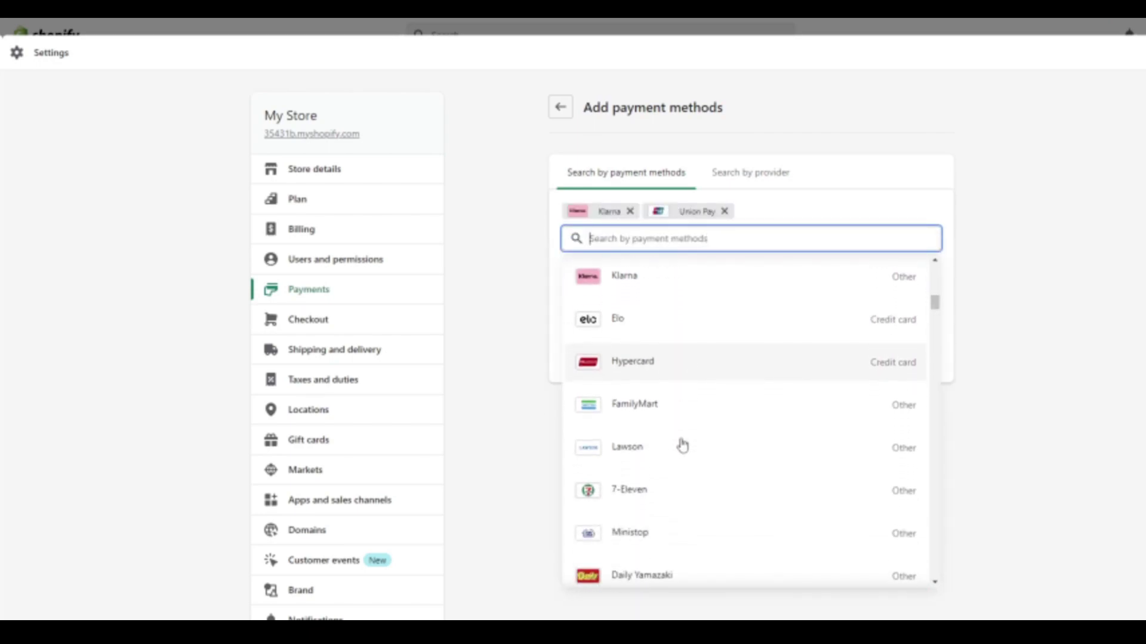
scroll(659, 495, down, 4)
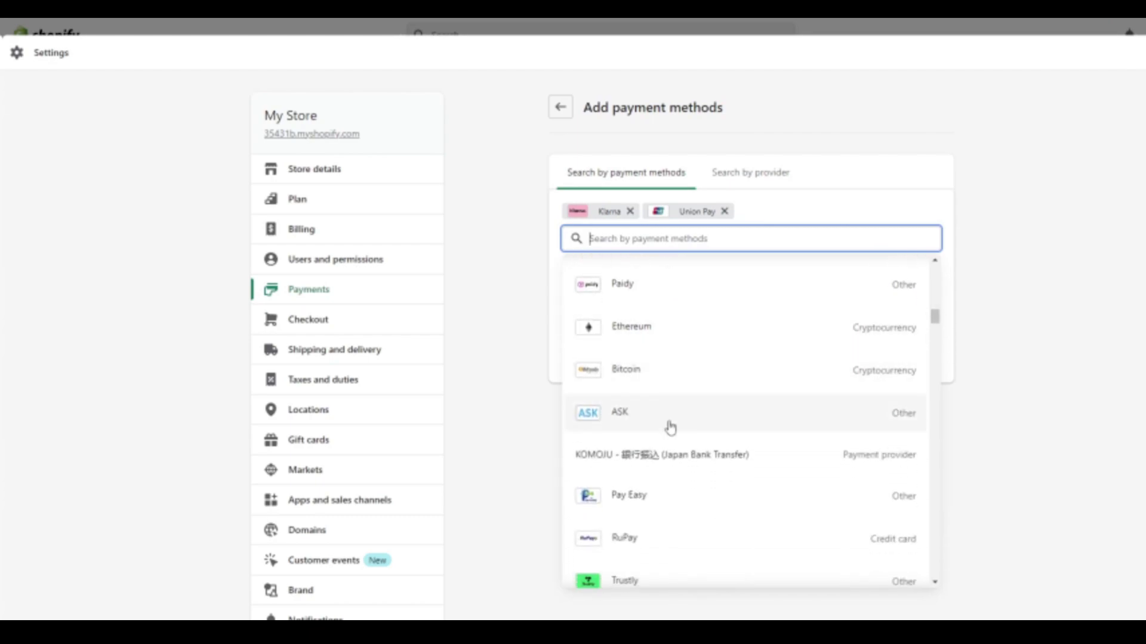
click(667, 327)
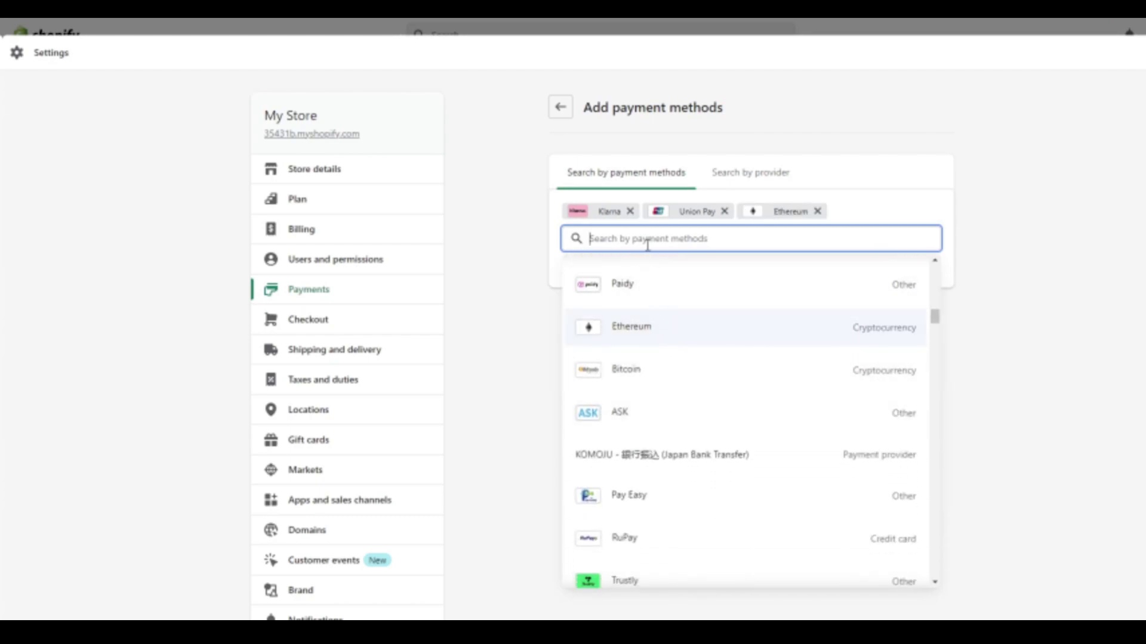
click(701, 376)
- Add WeChat Pay as a fifth payment method filter
scroll(710, 411, down, 10)
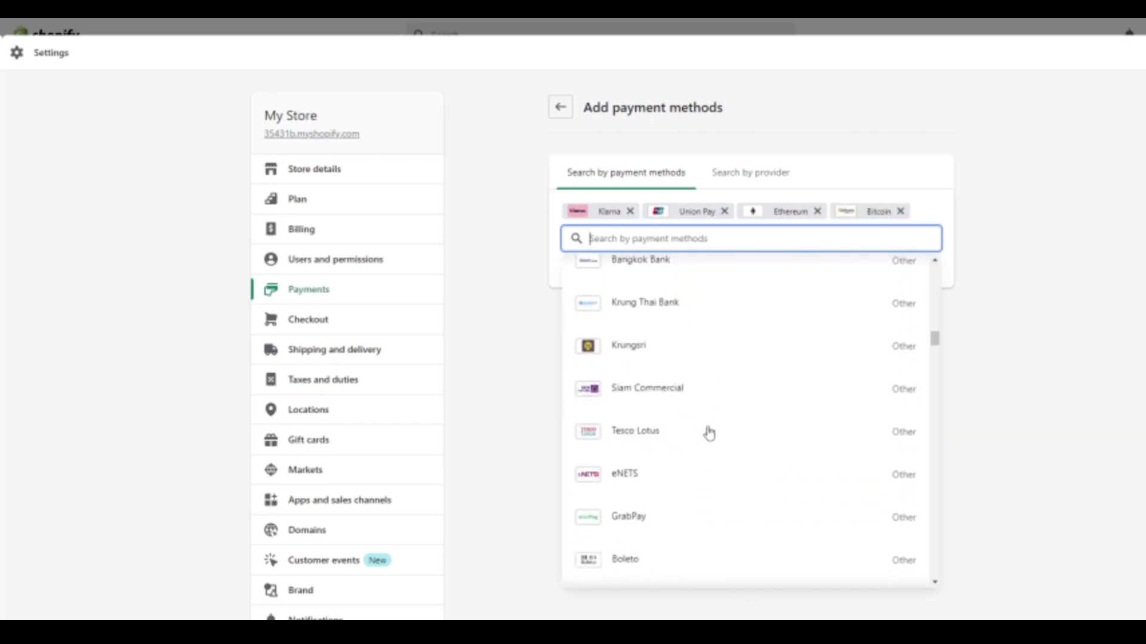
scroll(709, 433, down, 12)
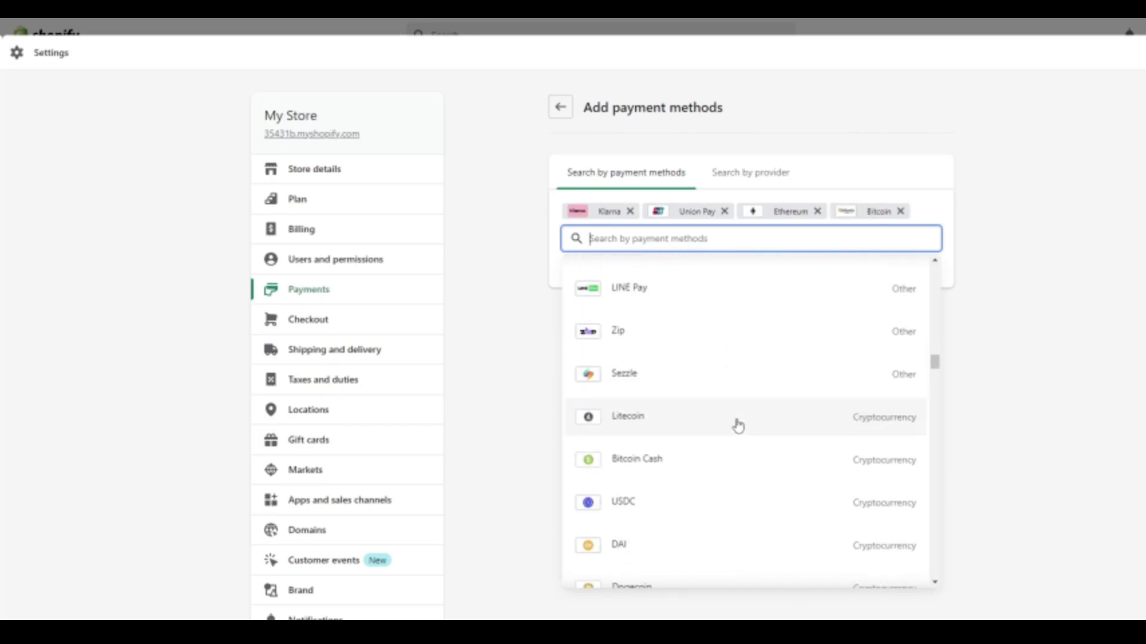
scroll(738, 425, down, 3)
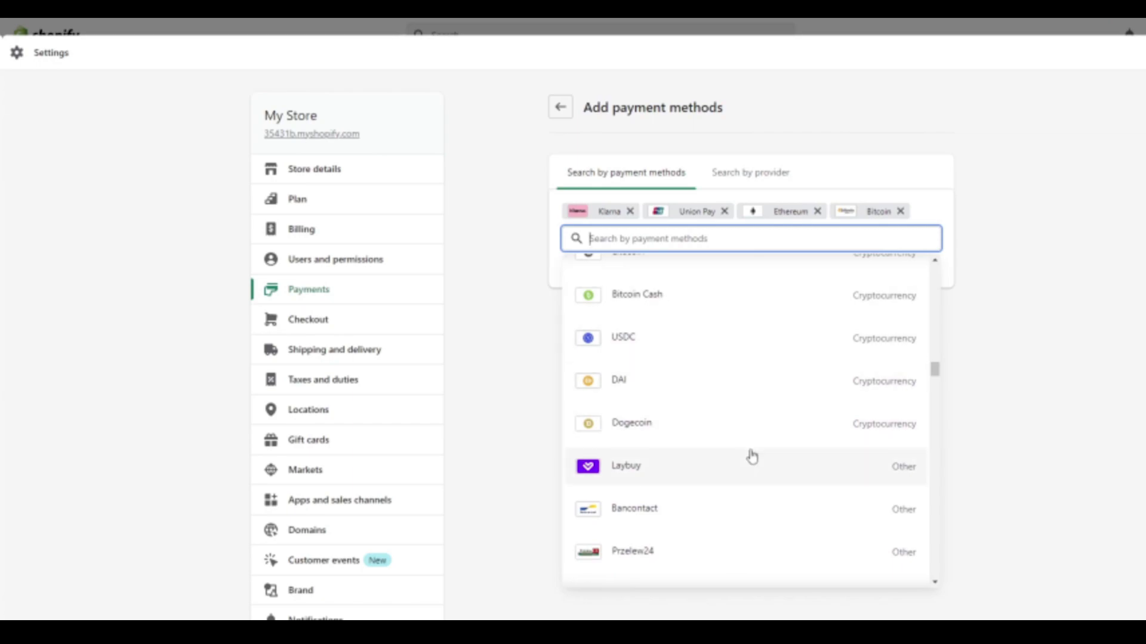
scroll(710, 429, down, 5)
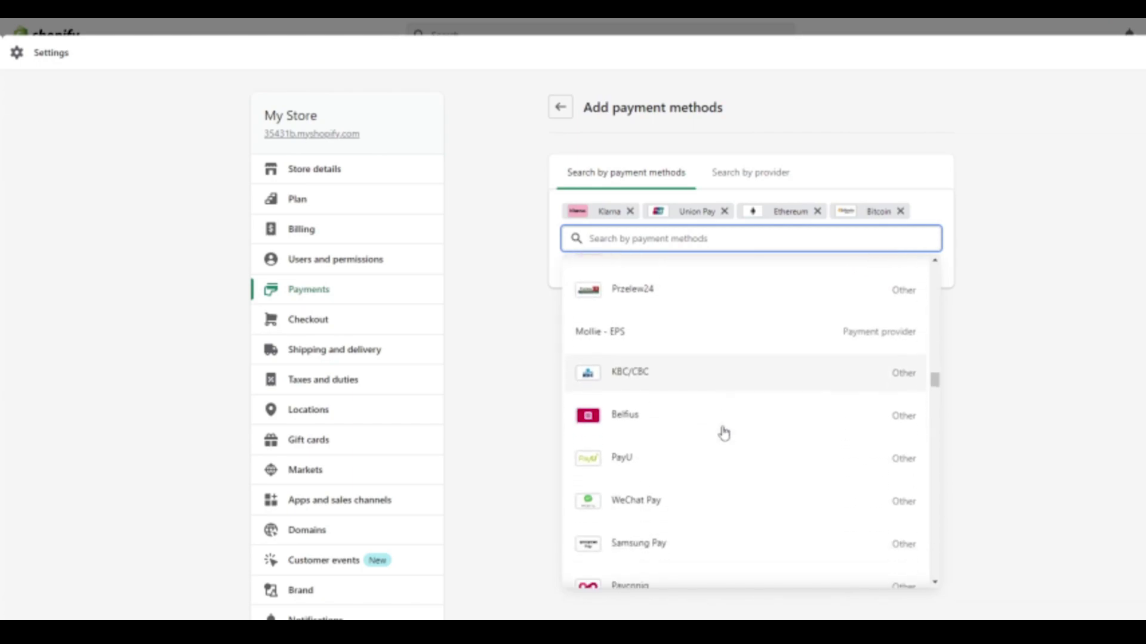
scroll(724, 433, down, 4)
click(686, 310)
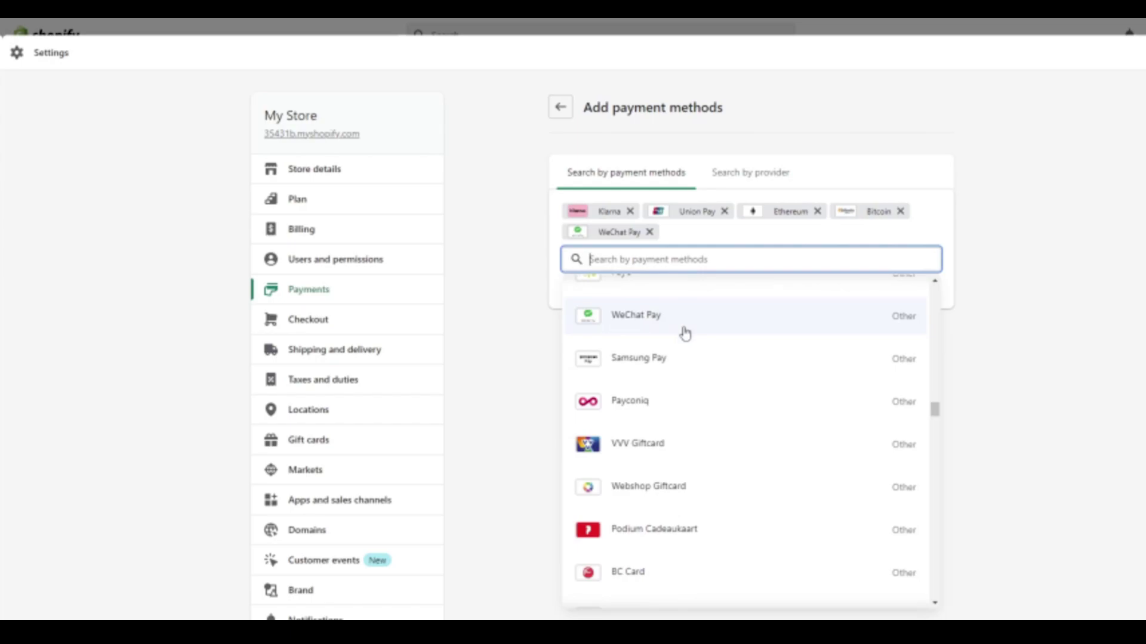
scroll(721, 465, down, 10)
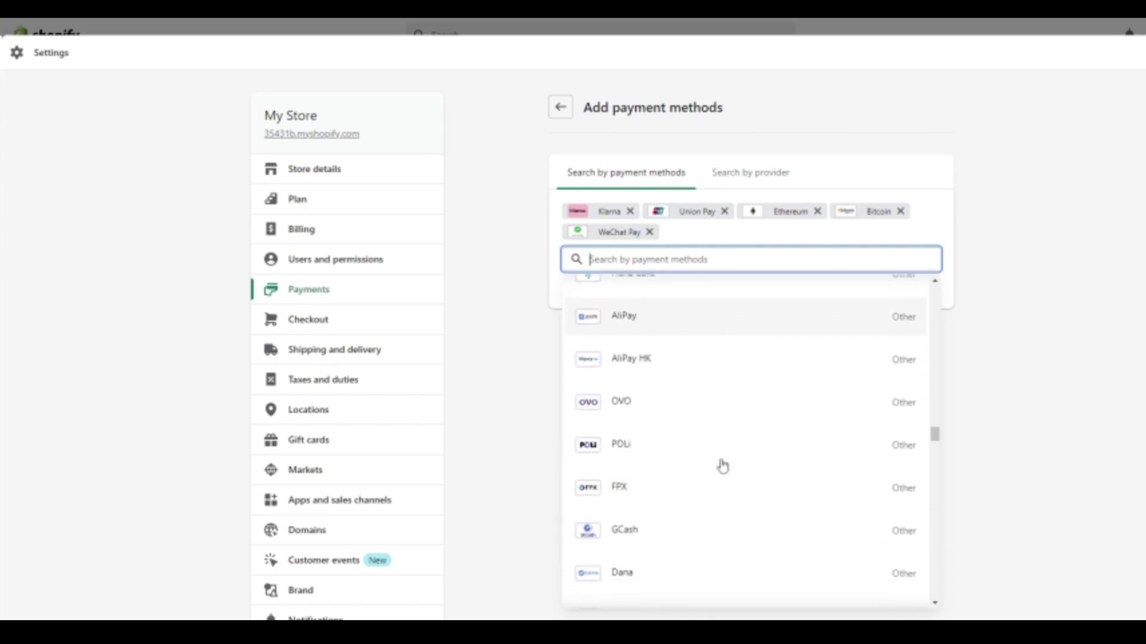
scroll(722, 466, down, 6)
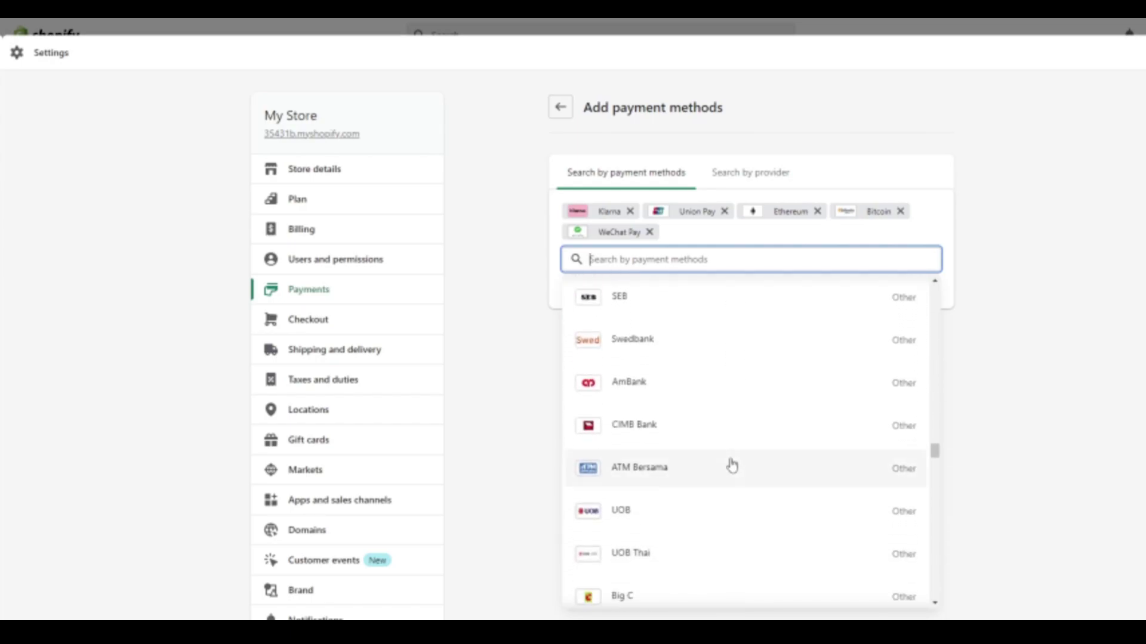
scroll(732, 465, down, 6)
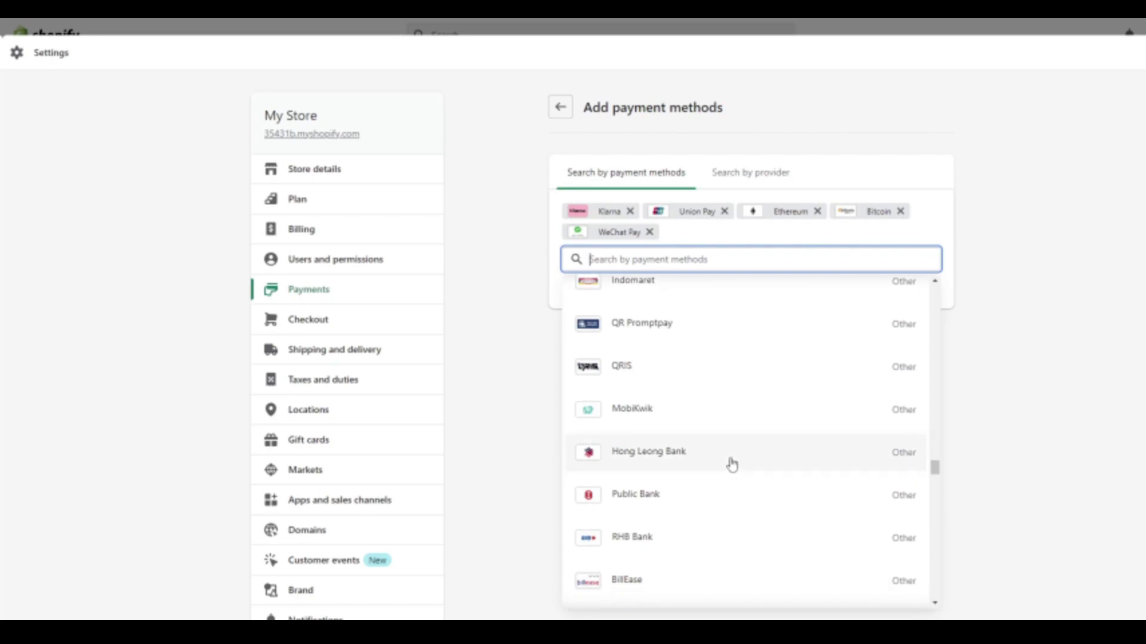
scroll(732, 465, down, 5)
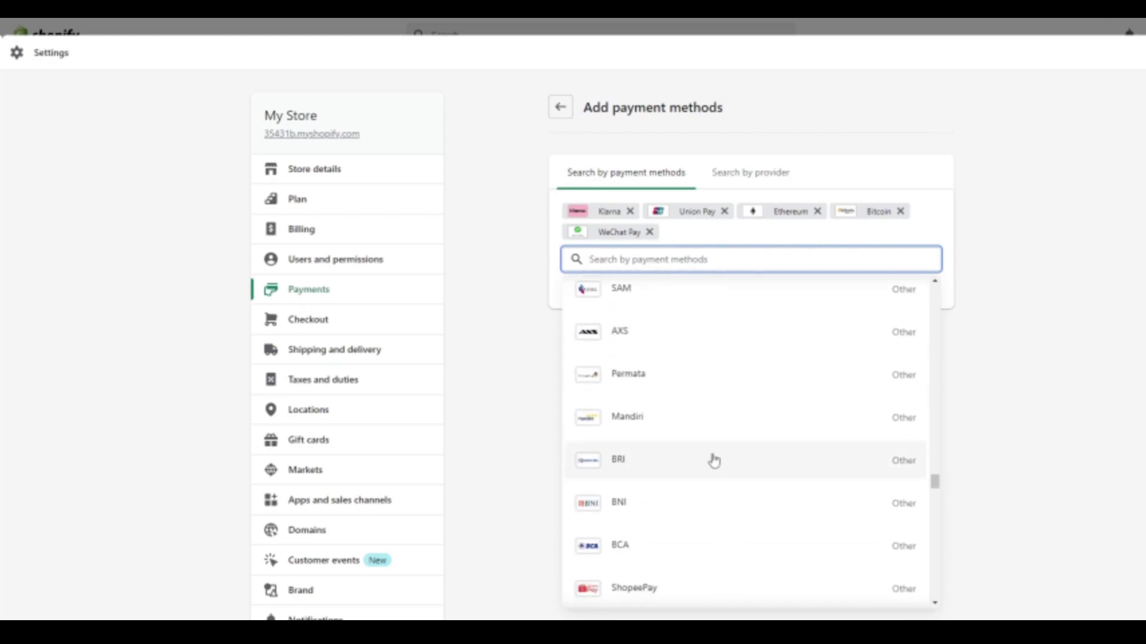
scroll(713, 460, down, 4)
scroll(723, 460, down, 2)
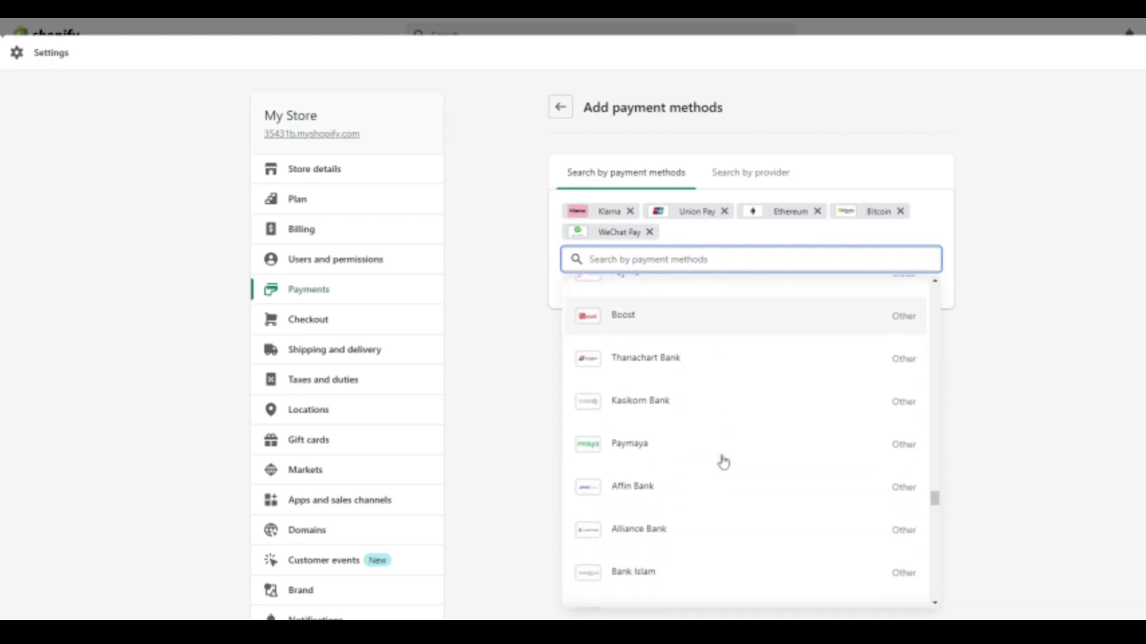
scroll(728, 404, down, 4)
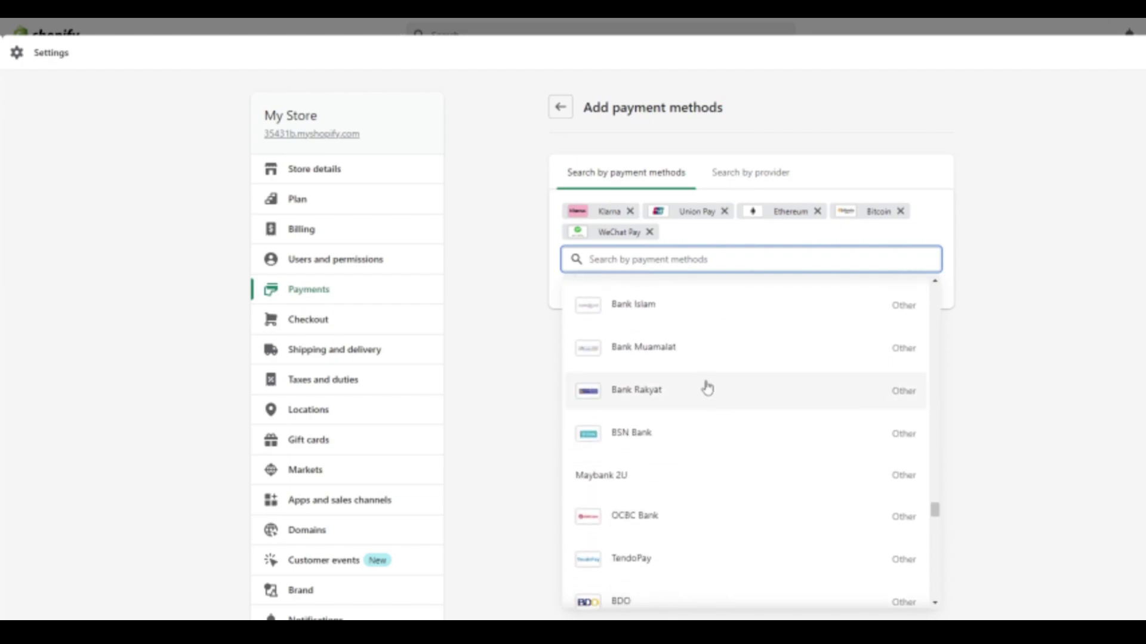
scroll(710, 424, up, 2)
scroll(698, 438, up, 8)
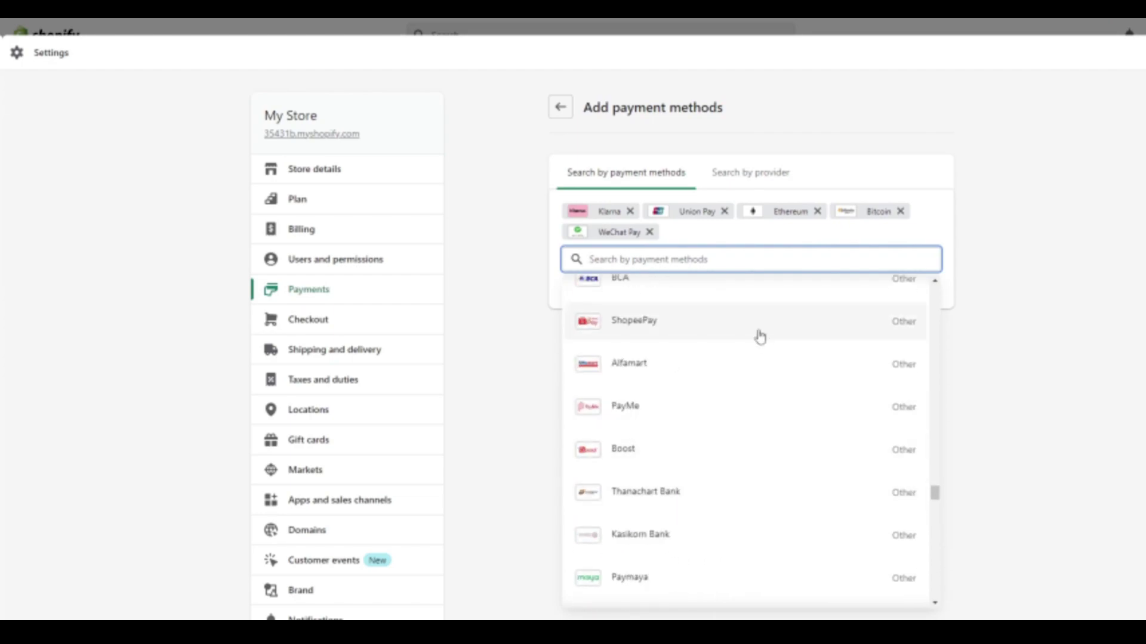
scroll(760, 453, down, 7)
drag(936, 508, 931, 265)
- Close the method list to confirm no provider supports all five selected methods
click(517, 368)
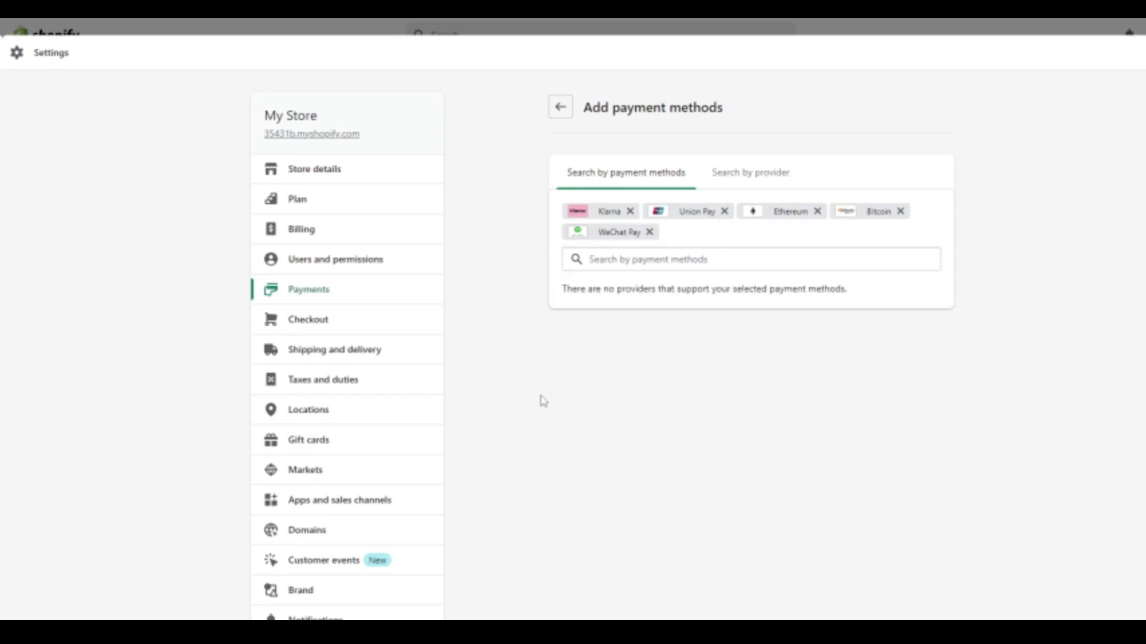
click(629, 265)
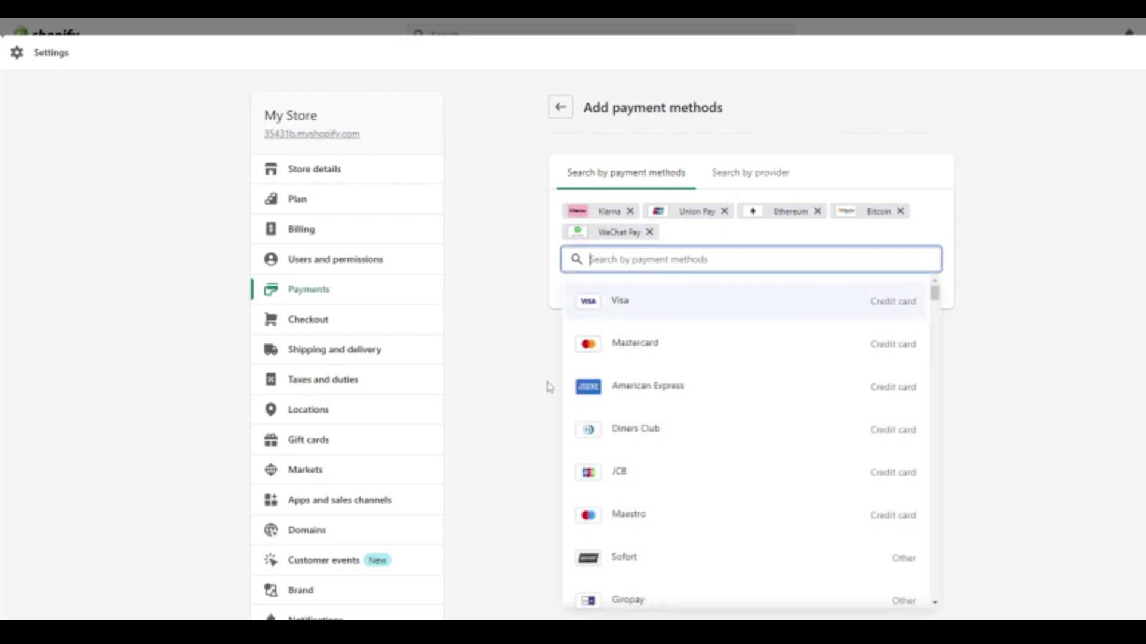
click(547, 388)
scroll(664, 476, down, 1)
scroll(665, 476, up, 1)
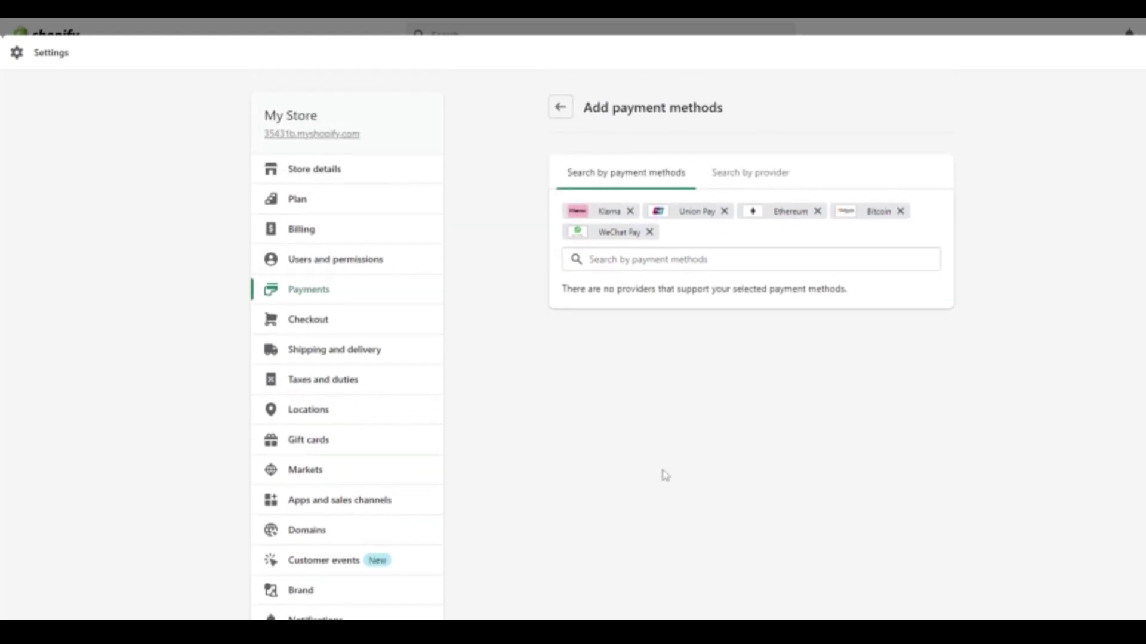
- Switch to provider search and scroll through the full dropdown of payment providers before closing it
click(740, 177)
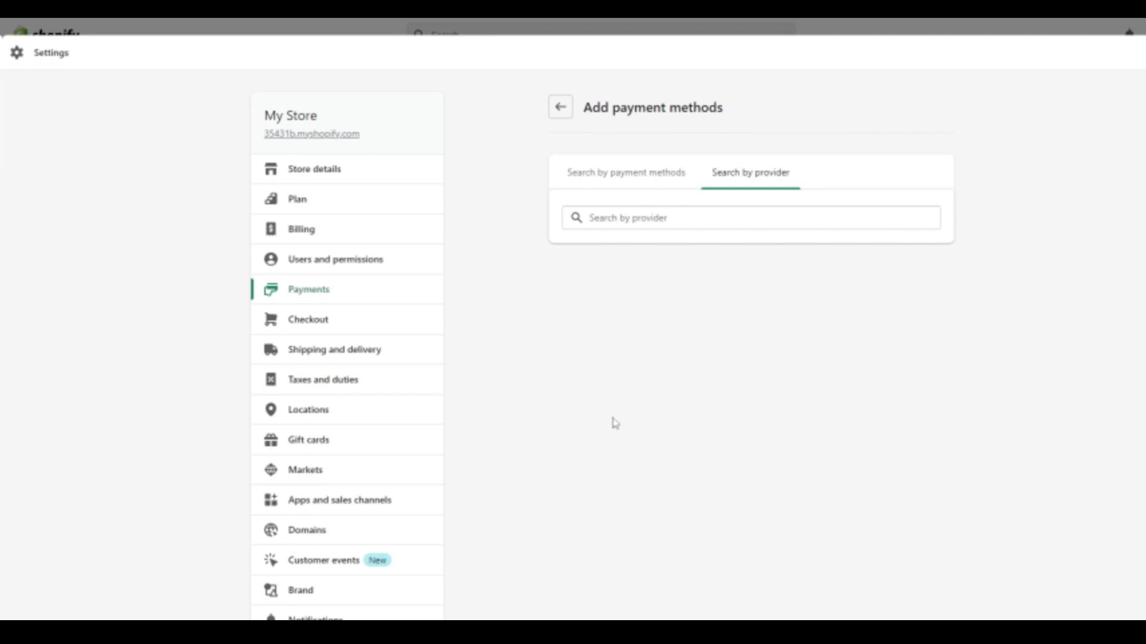
click(656, 217)
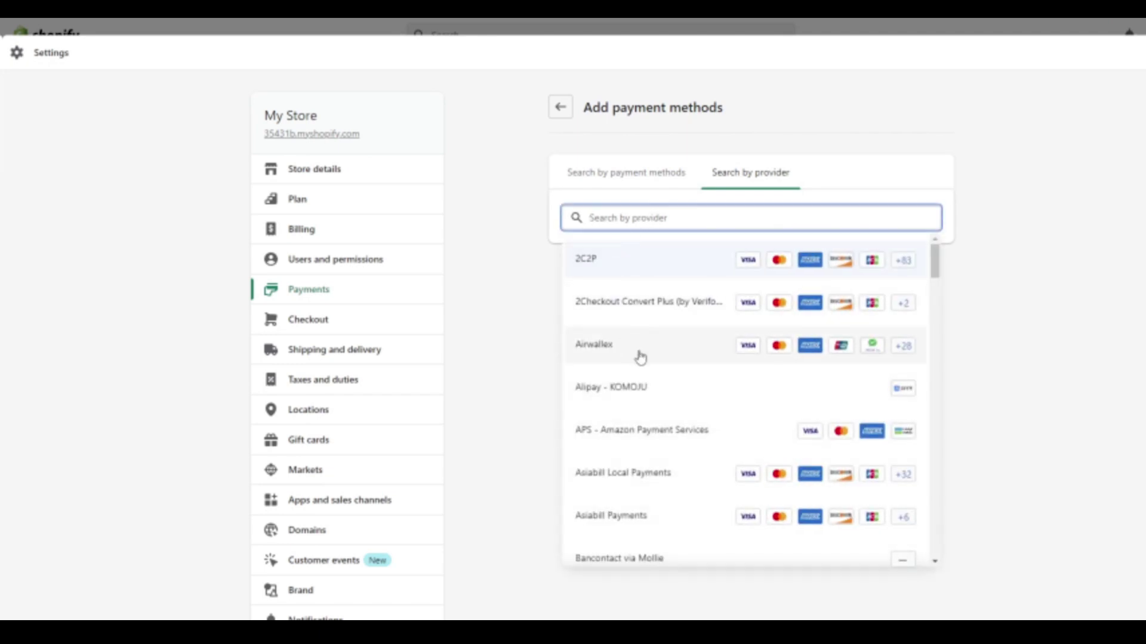
scroll(640, 322, down, 4)
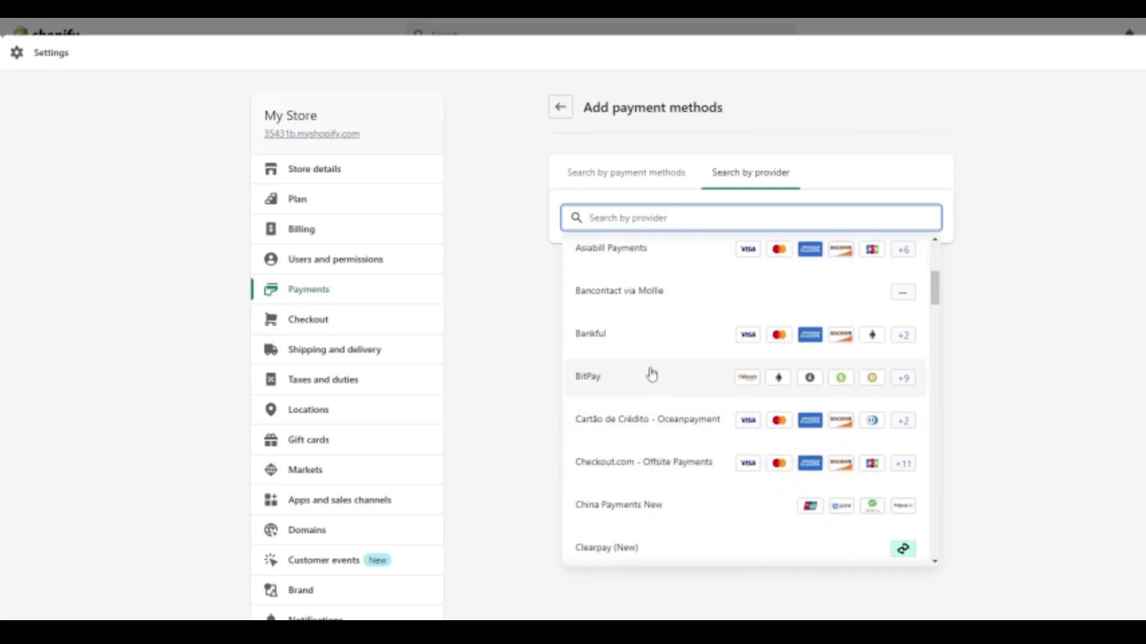
scroll(651, 405, down, 1)
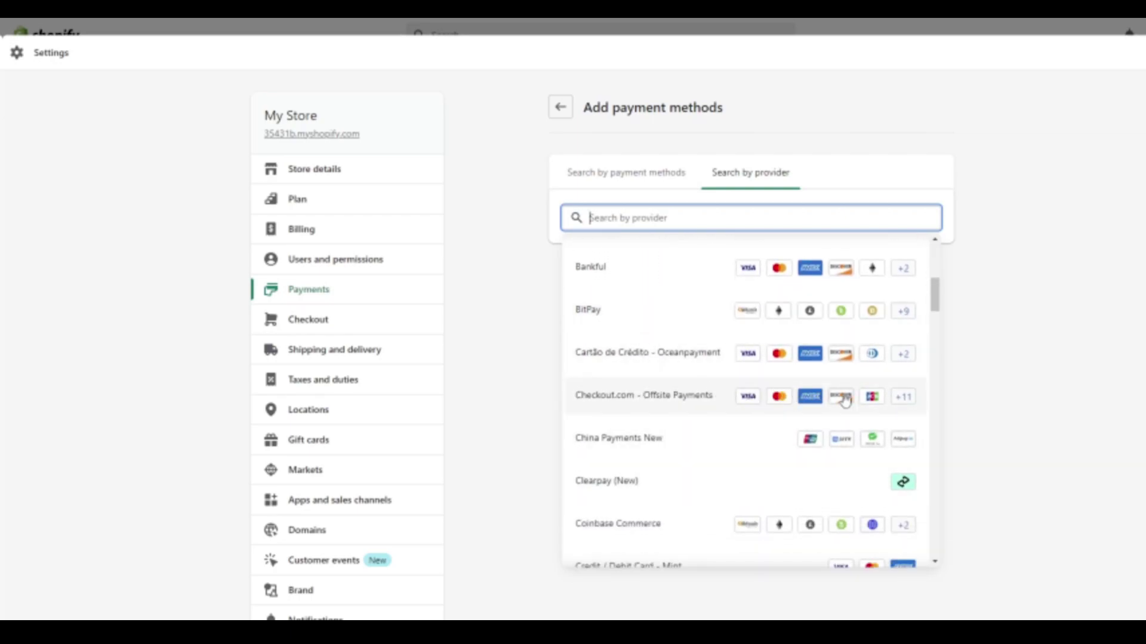
scroll(636, 328, down, 3)
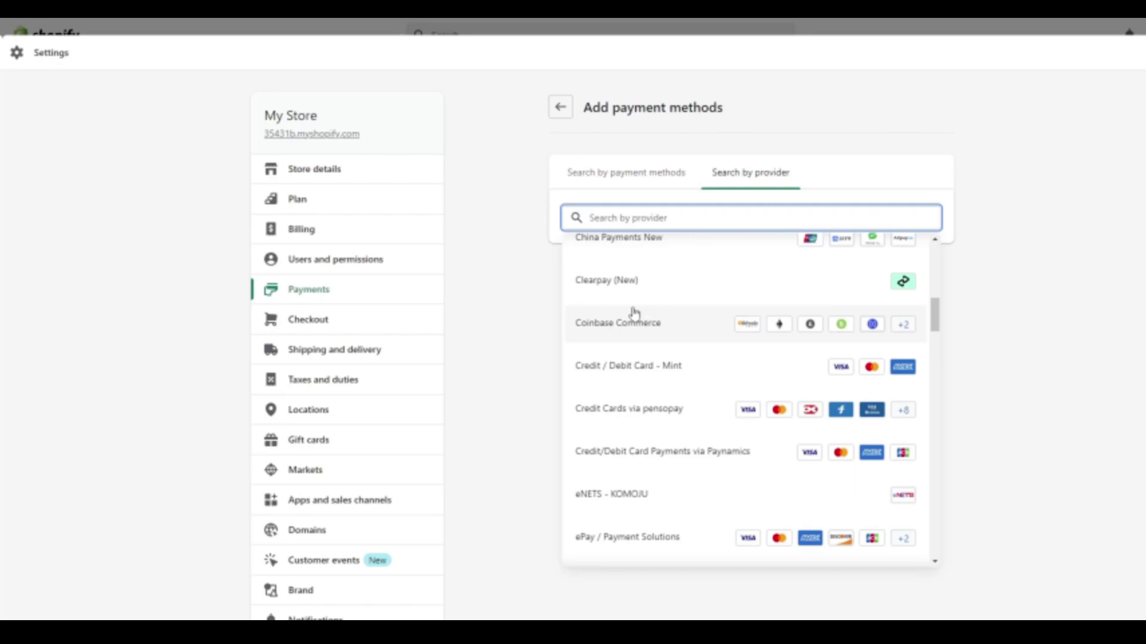
scroll(679, 346, down, 1)
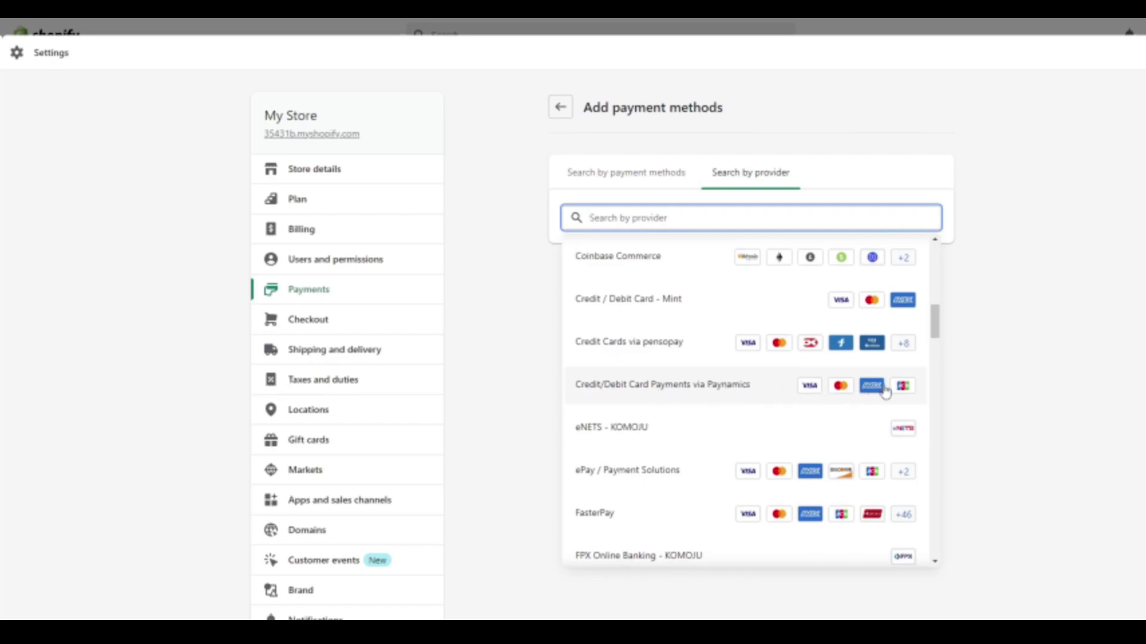
scroll(669, 377, down, 8)
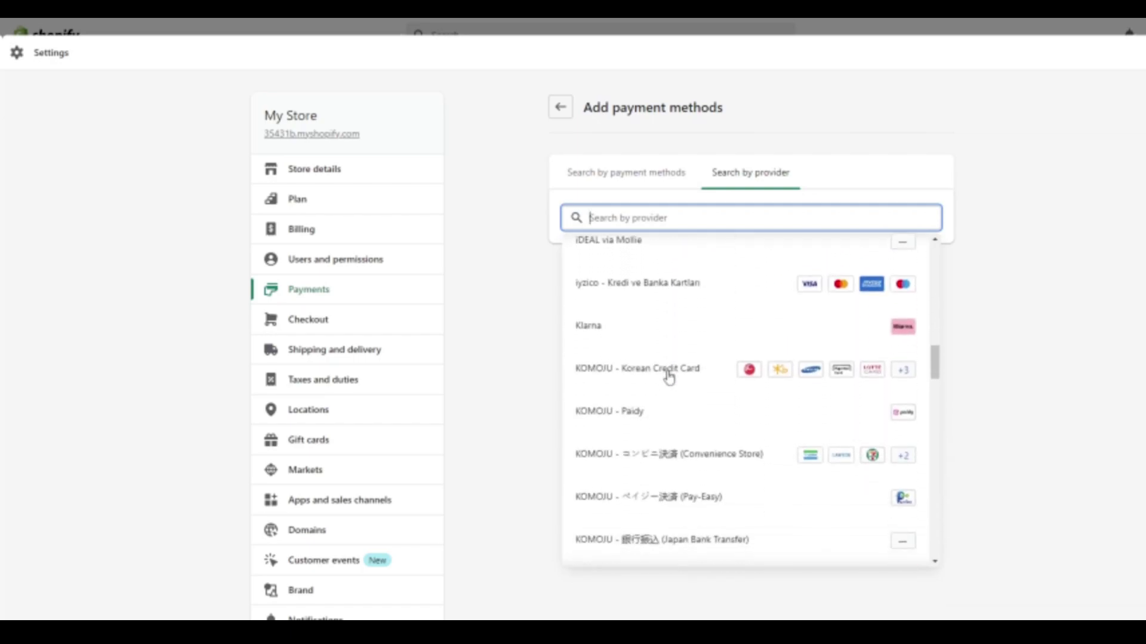
scroll(637, 463, down, 2)
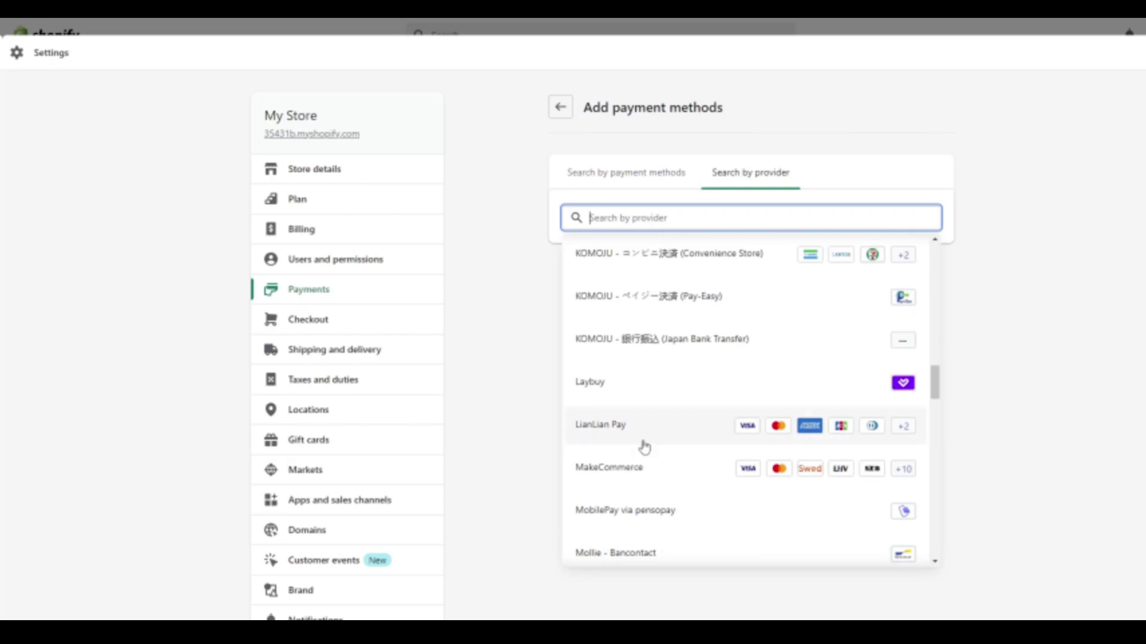
click(508, 291)
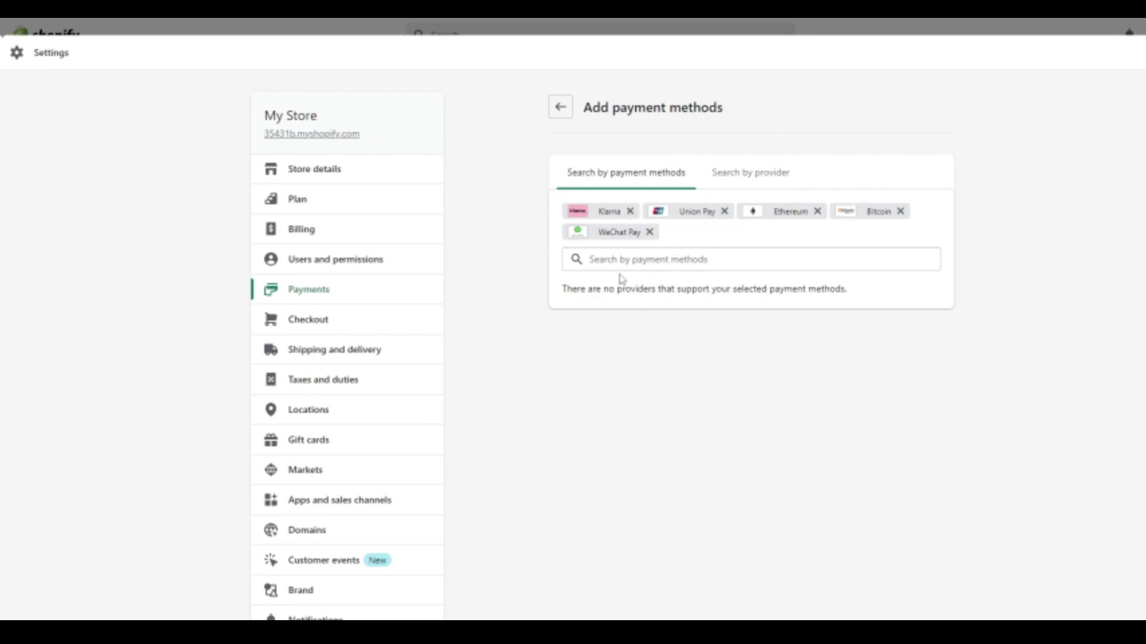
- Remove the Bitcoin, Ethereum, WeChat Pay, Union Pay and Klarna payment method filters
drag(588, 288, 695, 289)
click(721, 288)
click(817, 292)
click(617, 421)
click(900, 212)
click(817, 211)
click(822, 213)
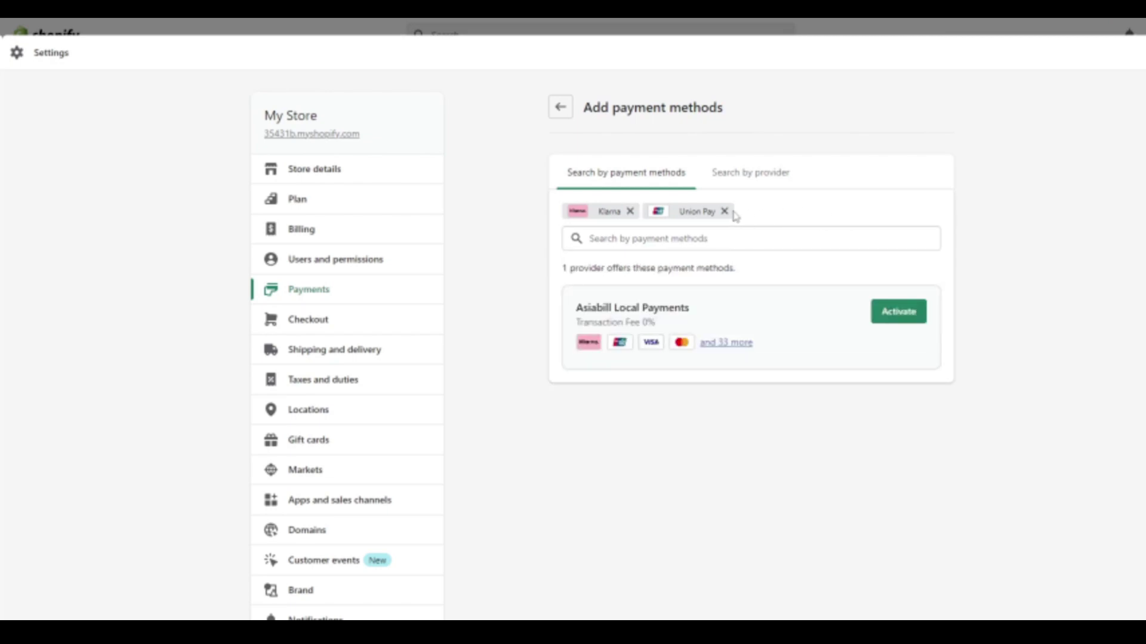
click(724, 211)
click(631, 212)
- Filter by Mastercard, Visa, American Express and Union Pay to show the 10 matching providers
click(635, 217)
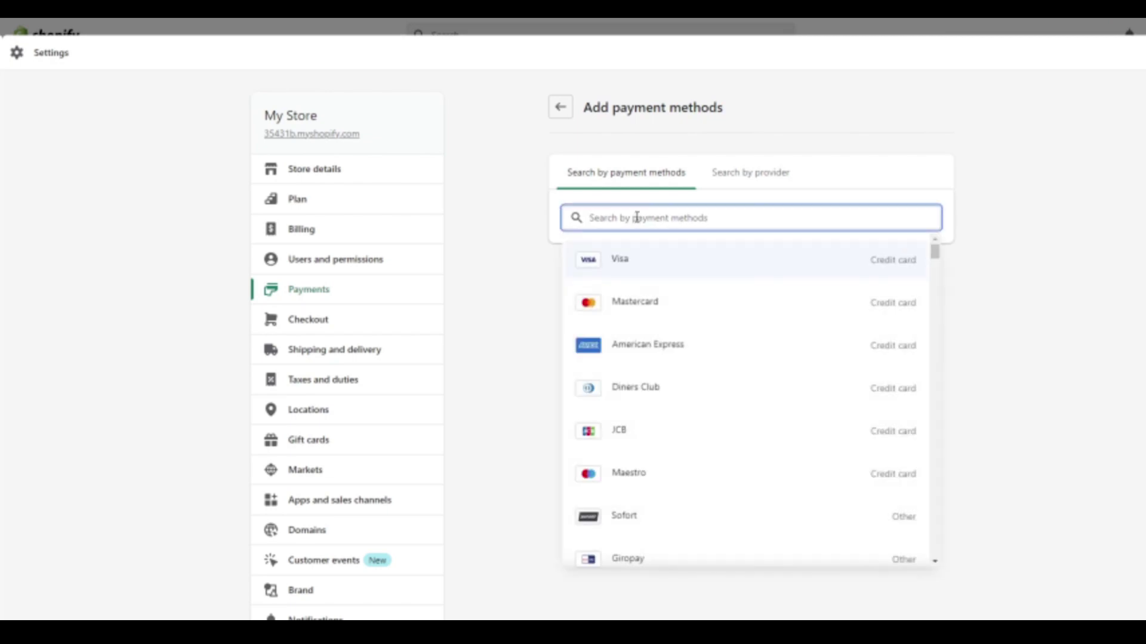
text(mas)
click(664, 267)
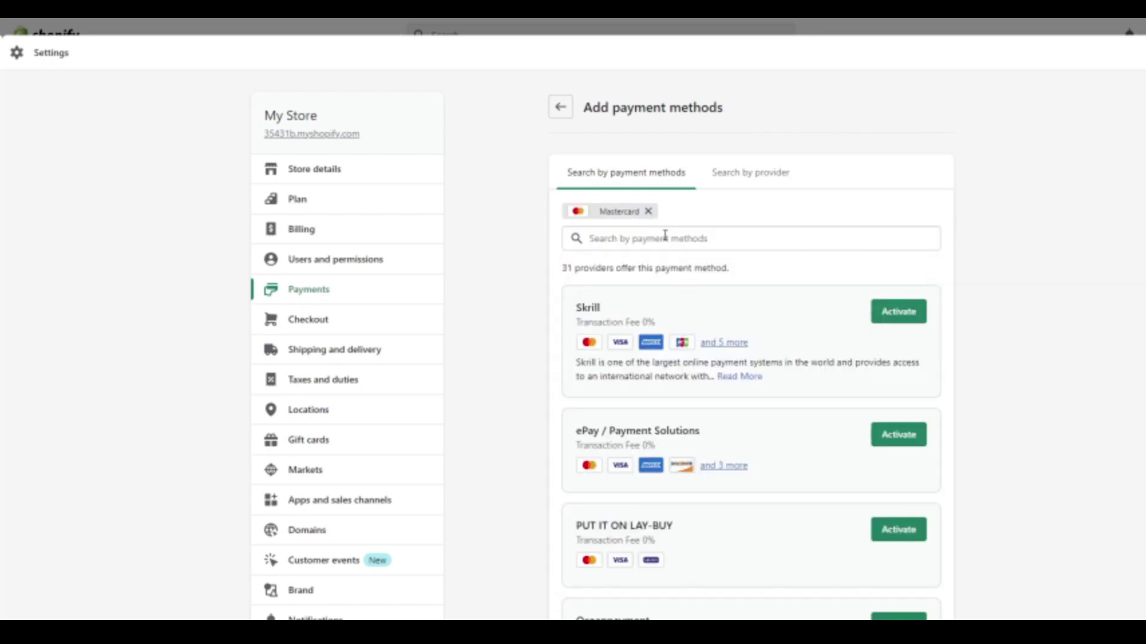
click(665, 235)
text(vis)
click(659, 280)
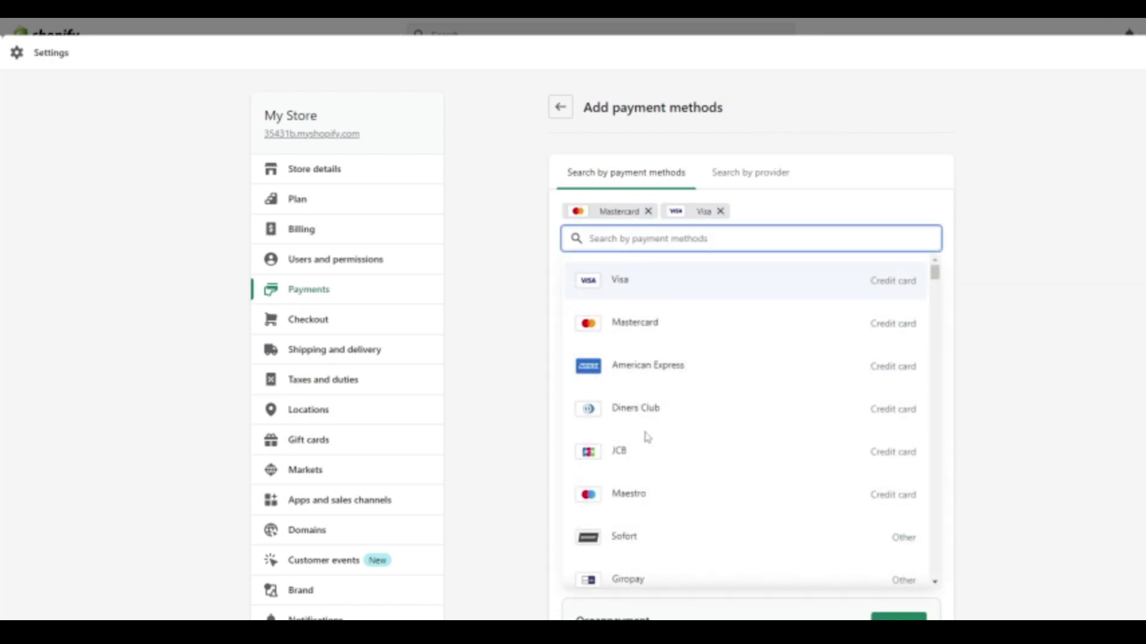
click(644, 378)
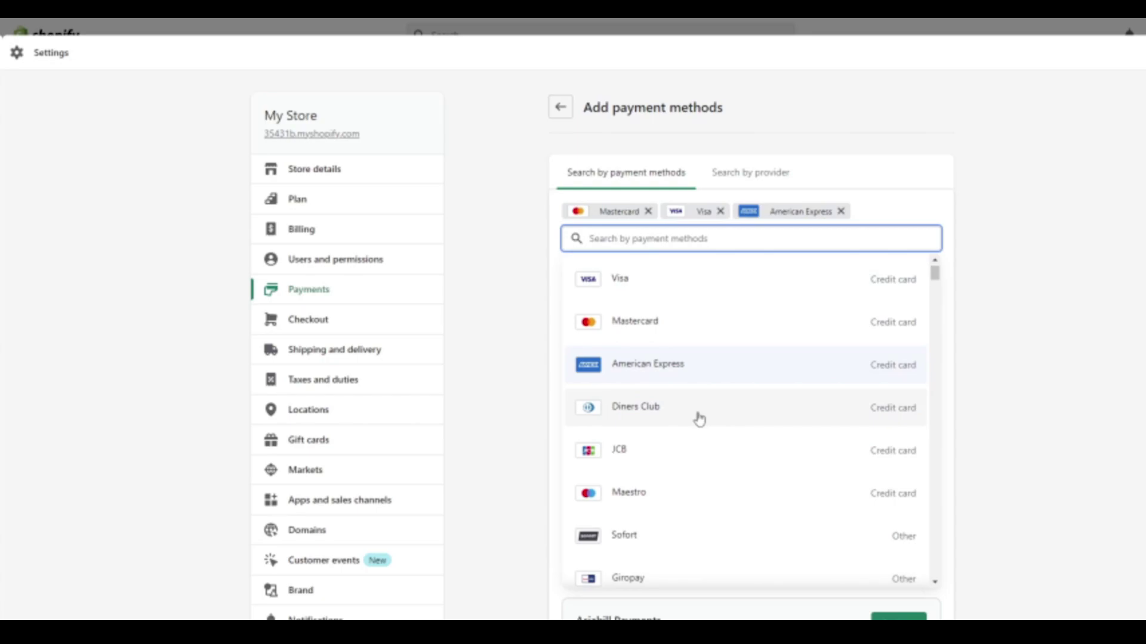
scroll(698, 421, down, 8)
scroll(699, 428, down, 2)
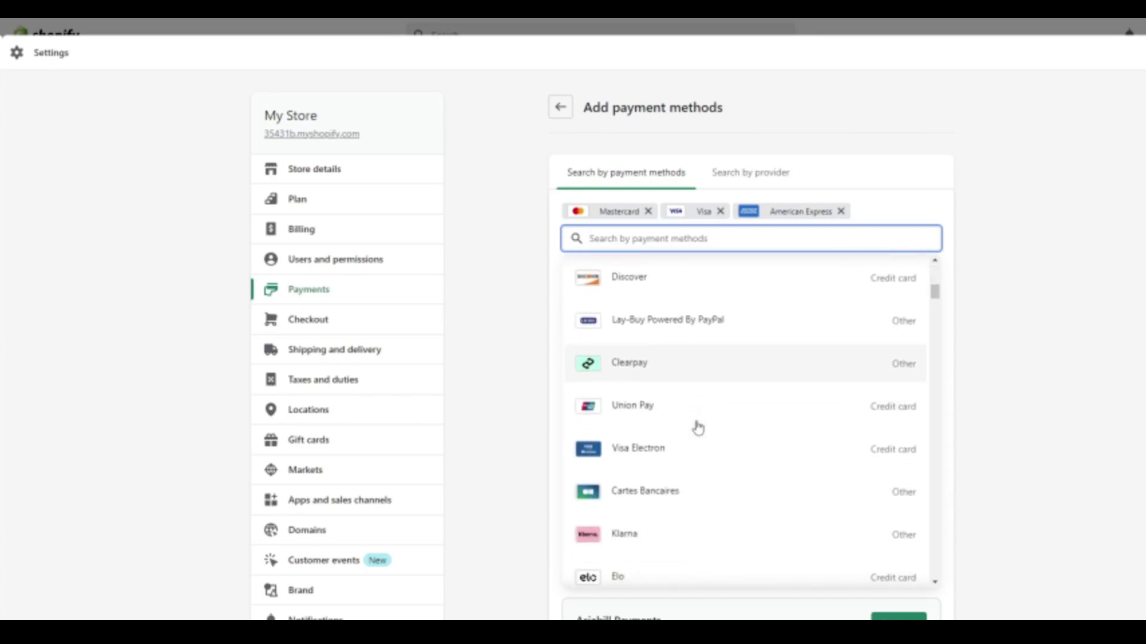
click(698, 428)
click(1050, 303)
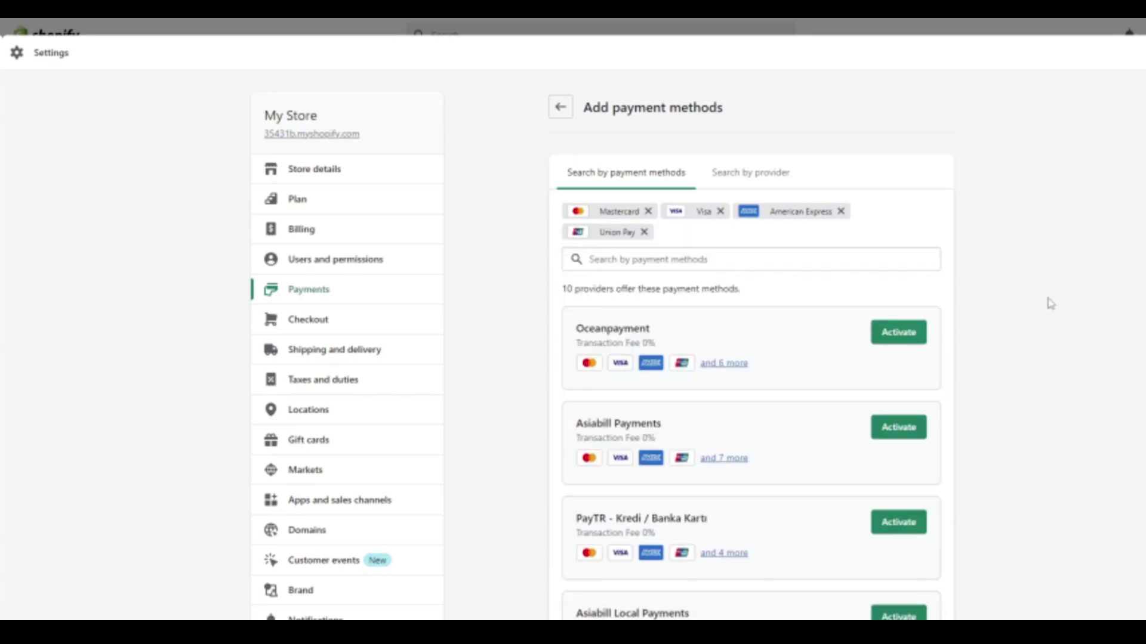
scroll(570, 324, down, 1)
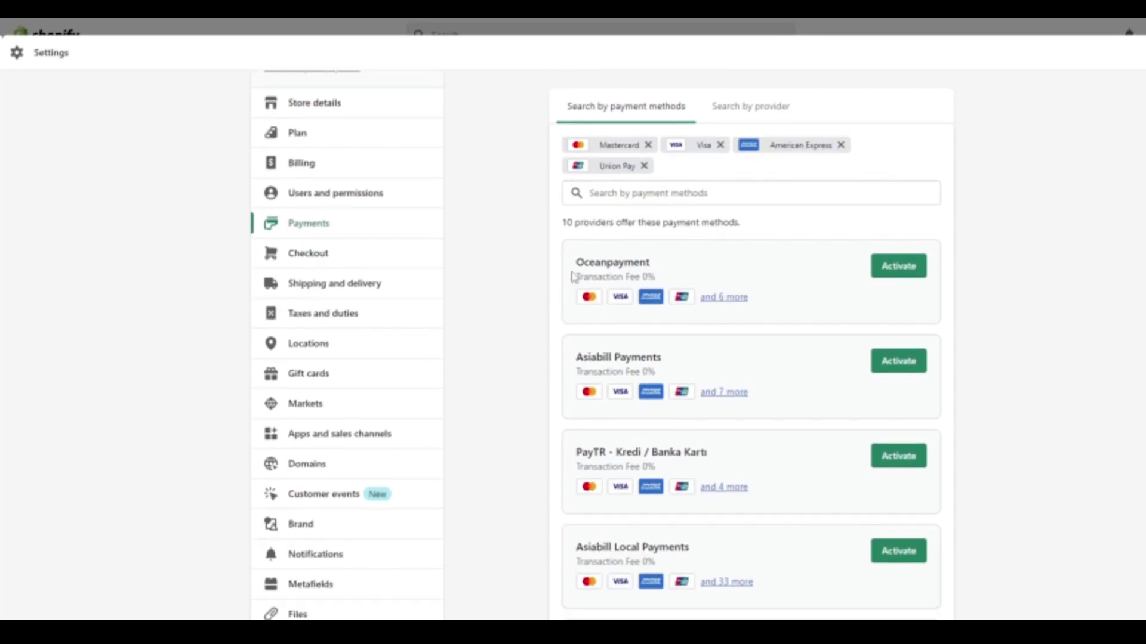
drag(578, 223, 693, 216)
click(693, 216)
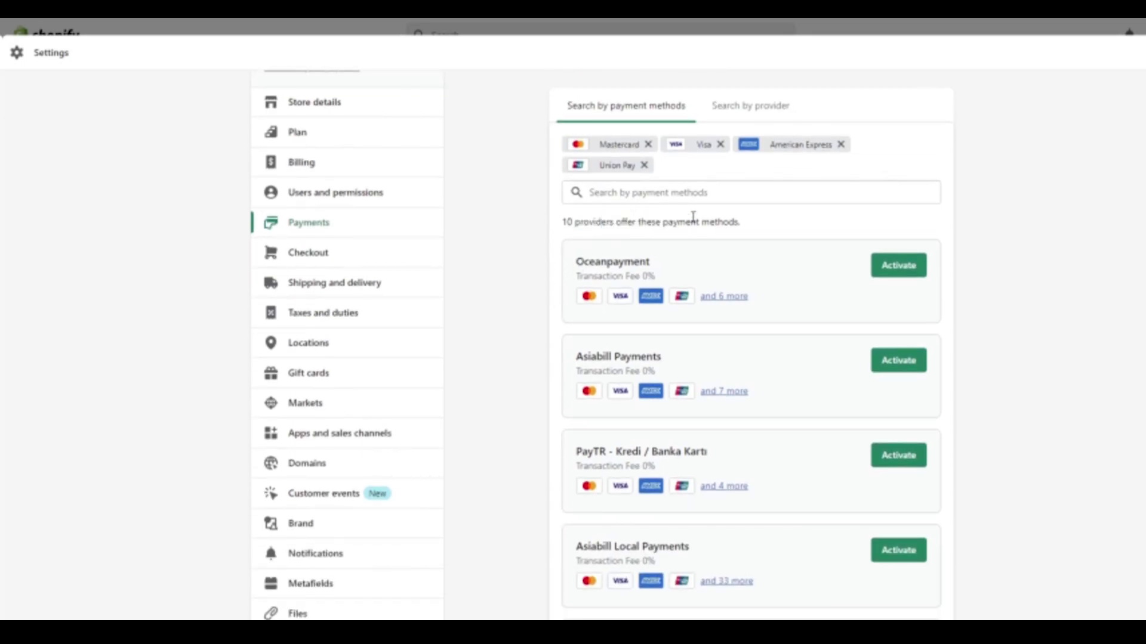
scroll(832, 285, down, 1)
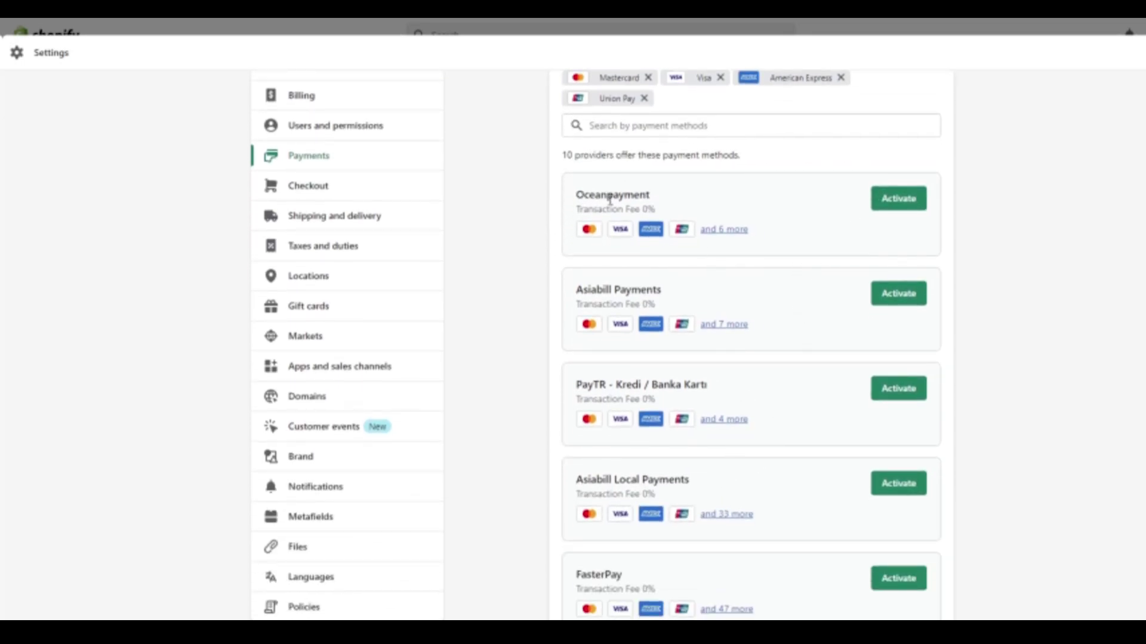
drag(596, 291, 634, 290)
click(634, 291)
scroll(531, 370, up, 1)
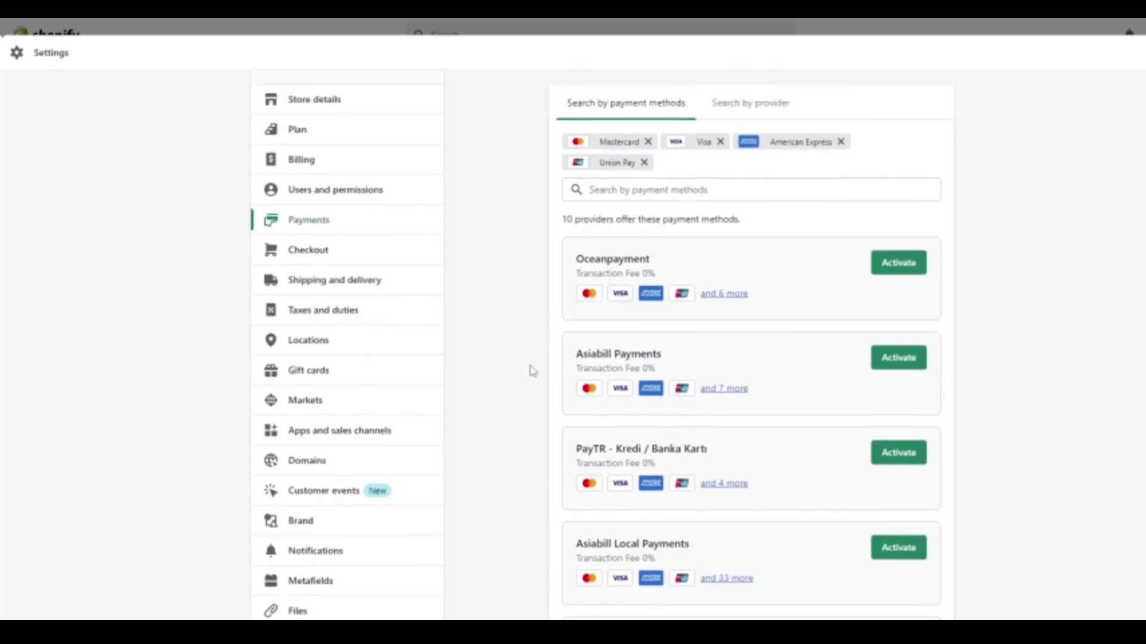
scroll(664, 169, up, 1)
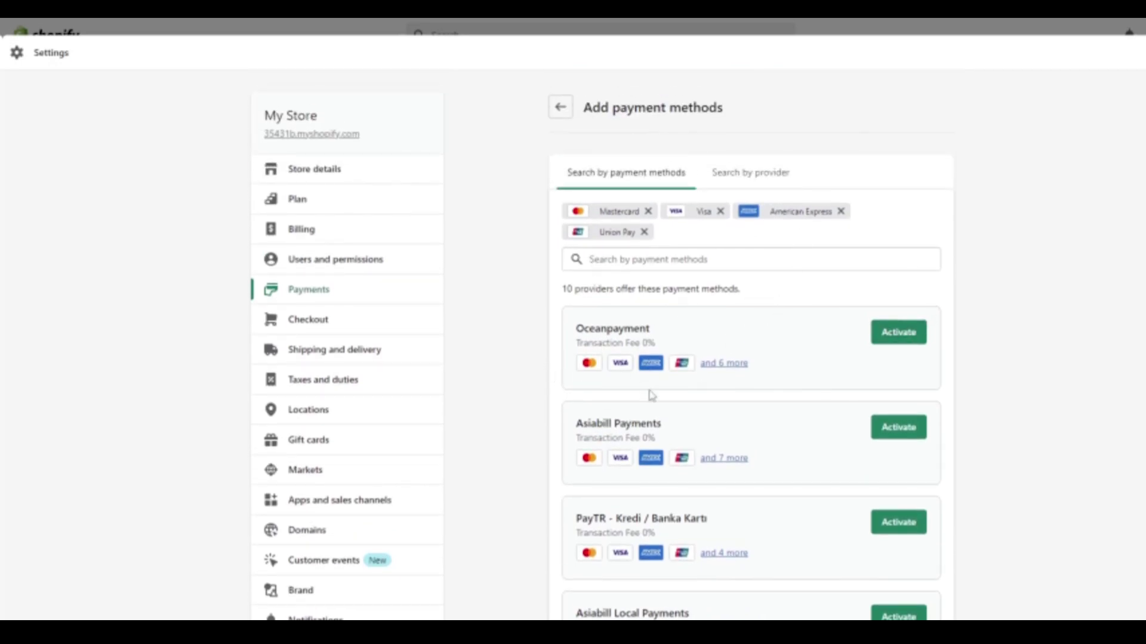
scroll(831, 389, down, 7)
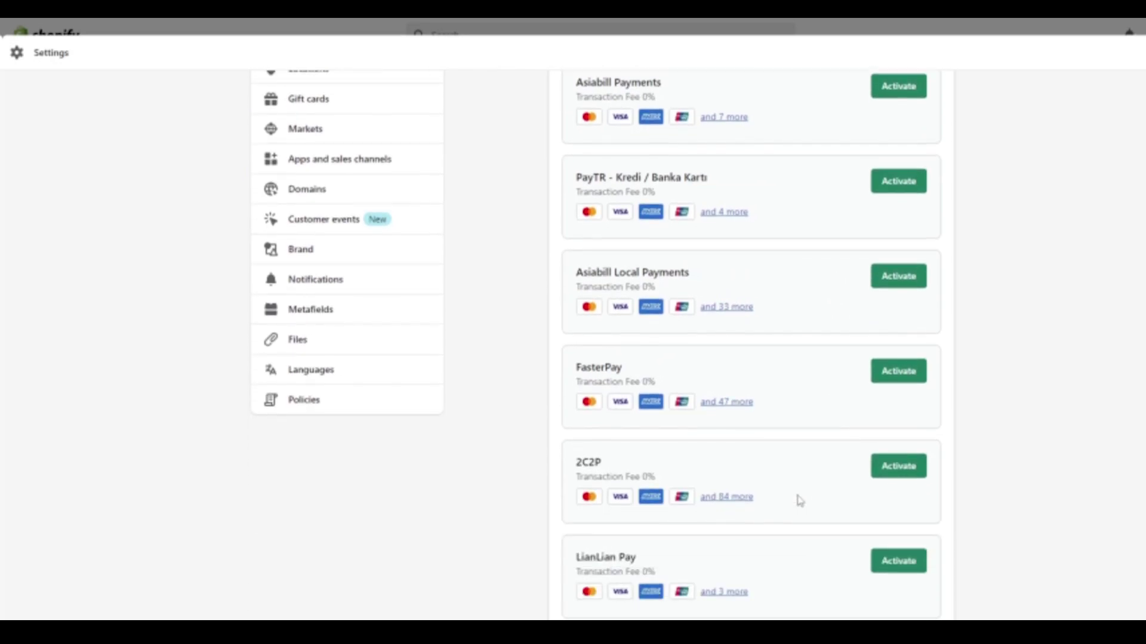
scroll(794, 456, up, 1)
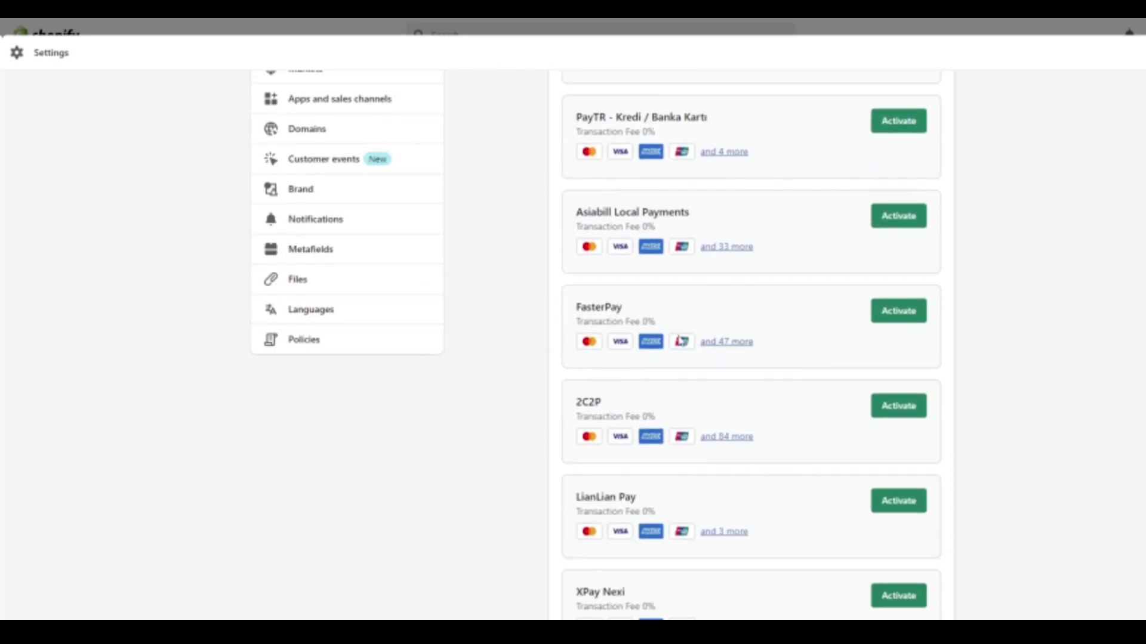
mouse_move(727, 349)
scroll(808, 326, down, 2)
scroll(796, 417, up, 3)
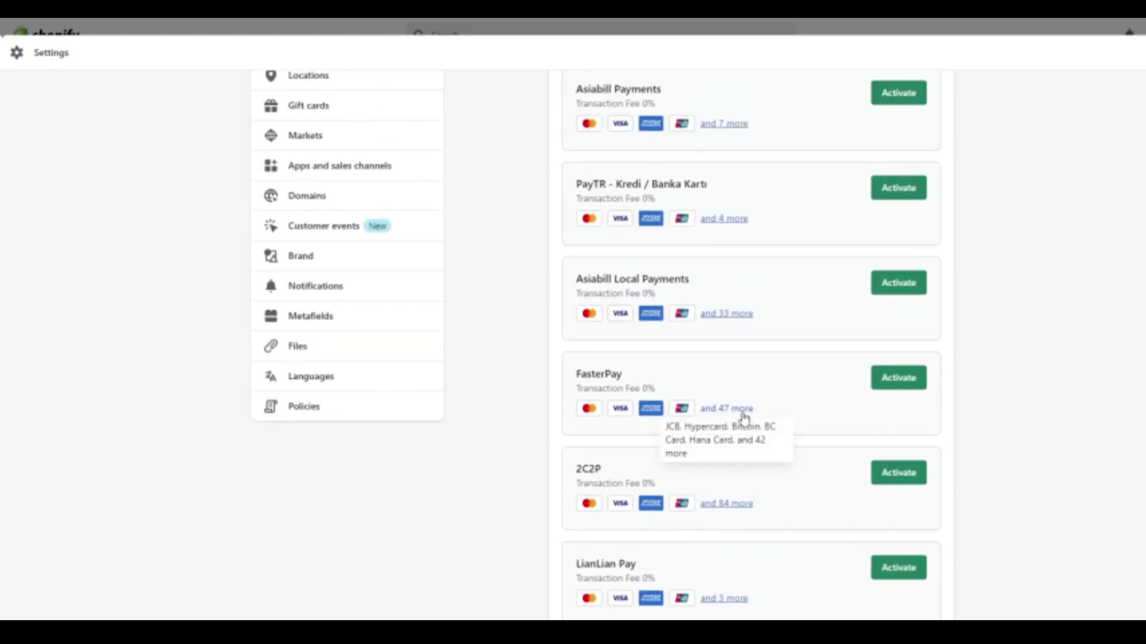
scroll(814, 422, up, 5)
scroll(814, 422, down, 1)
scroll(815, 422, down, 4)
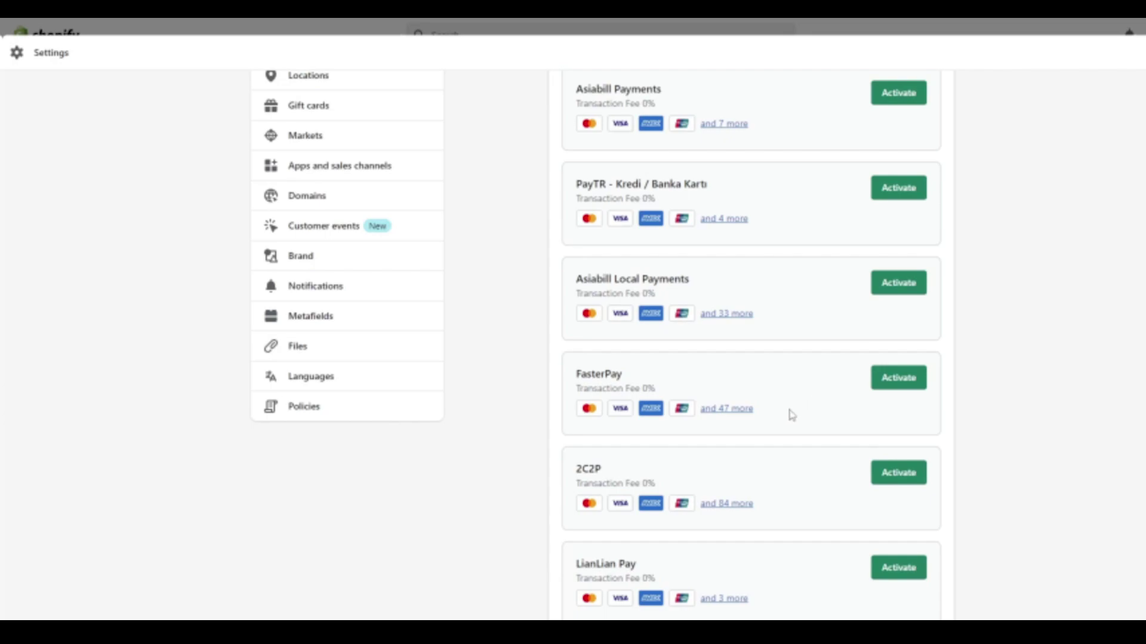
mouse_move(721, 412)
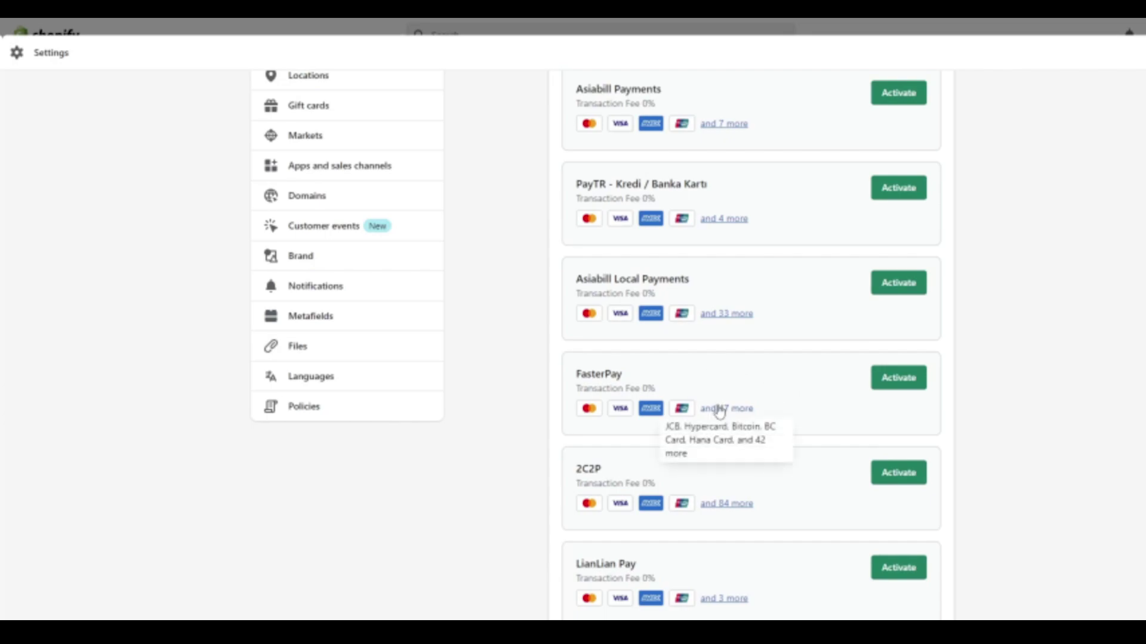
- Activate FasterPay and highlight description phrases like 'cross-border' and '200+ local payment methods'
click(912, 384)
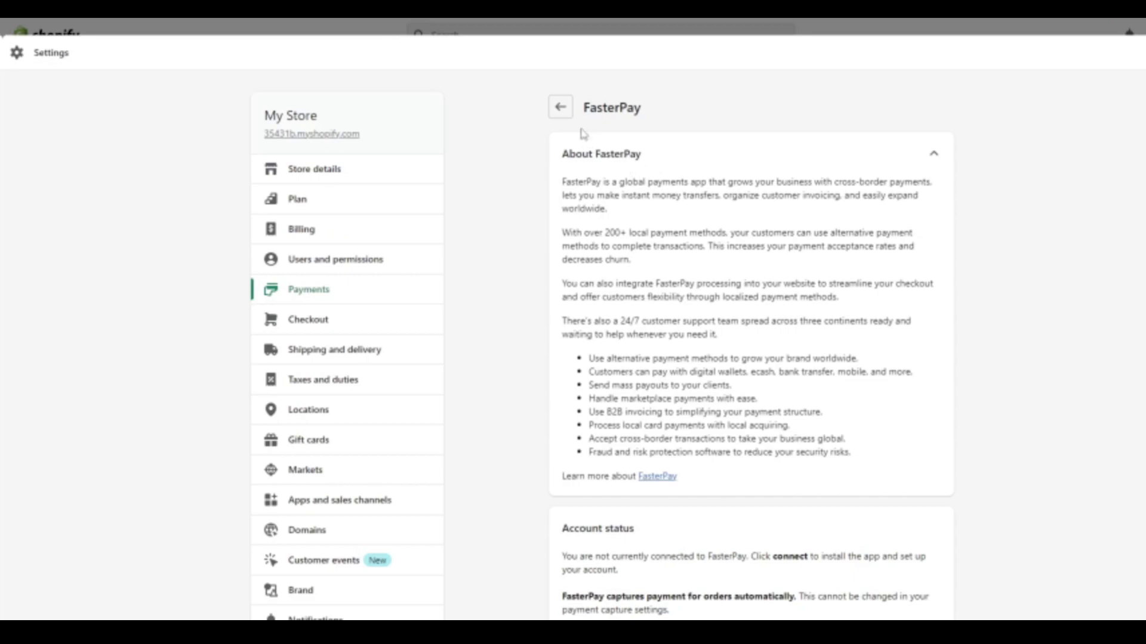
drag(592, 195, 869, 183)
click(663, 187)
click(758, 194)
click(862, 184)
drag(706, 196, 709, 195)
drag(836, 183, 887, 183)
click(887, 184)
click(888, 182)
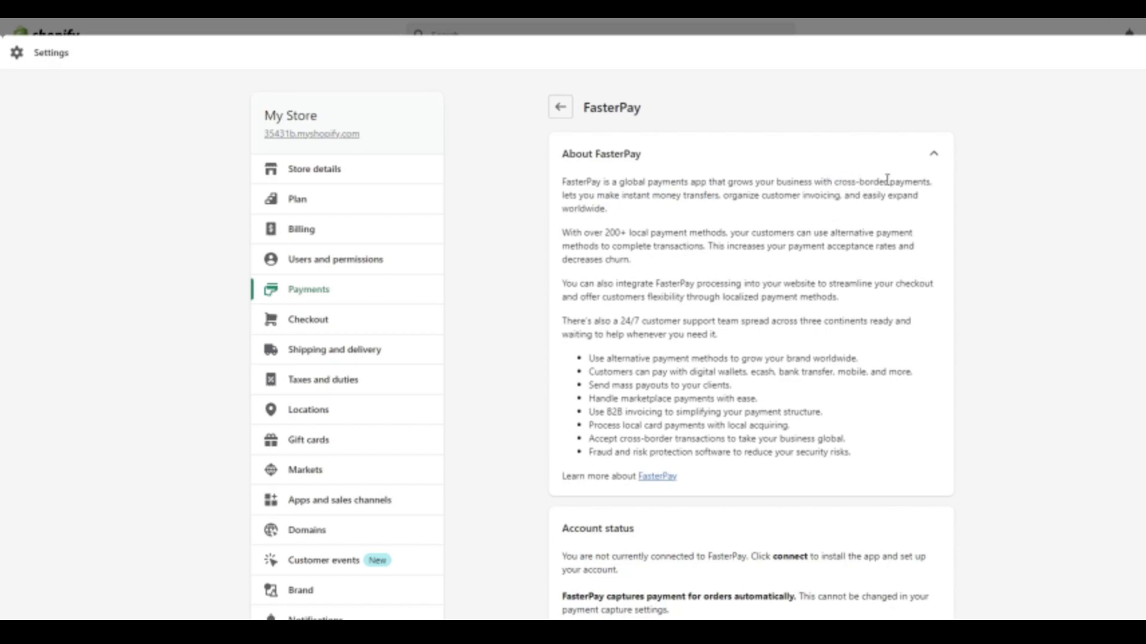
drag(607, 237, 686, 234)
click(619, 237)
drag(603, 237, 734, 234)
click(791, 236)
- Review the About FasterPay heading and not-connected account status, then right-click Connect
scroll(782, 265, down, 1)
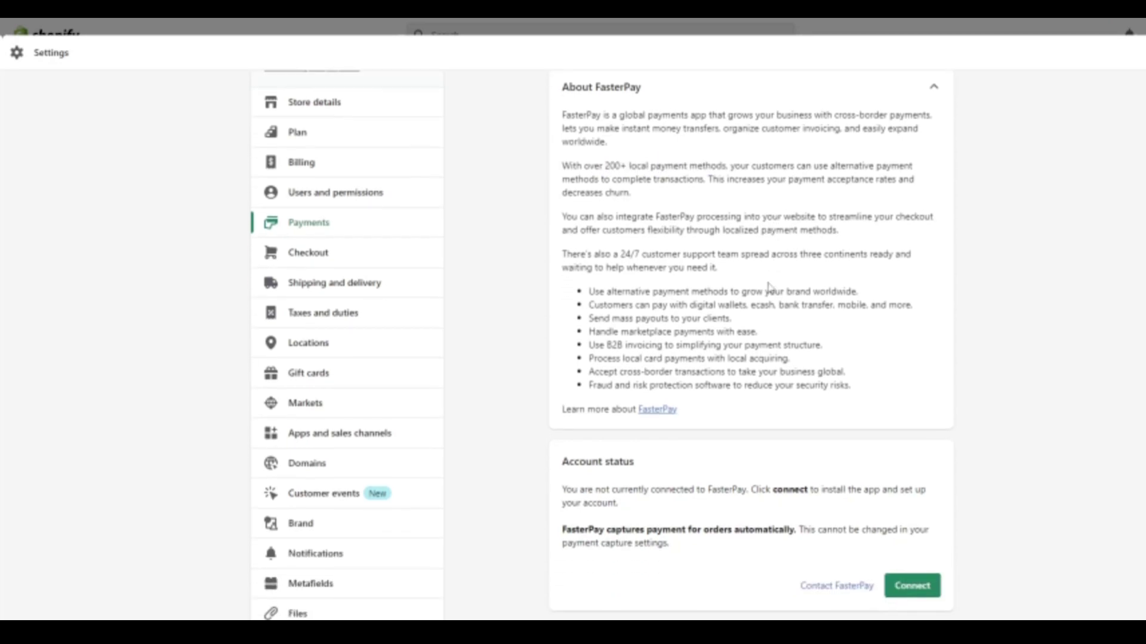
scroll(746, 269, up, 1)
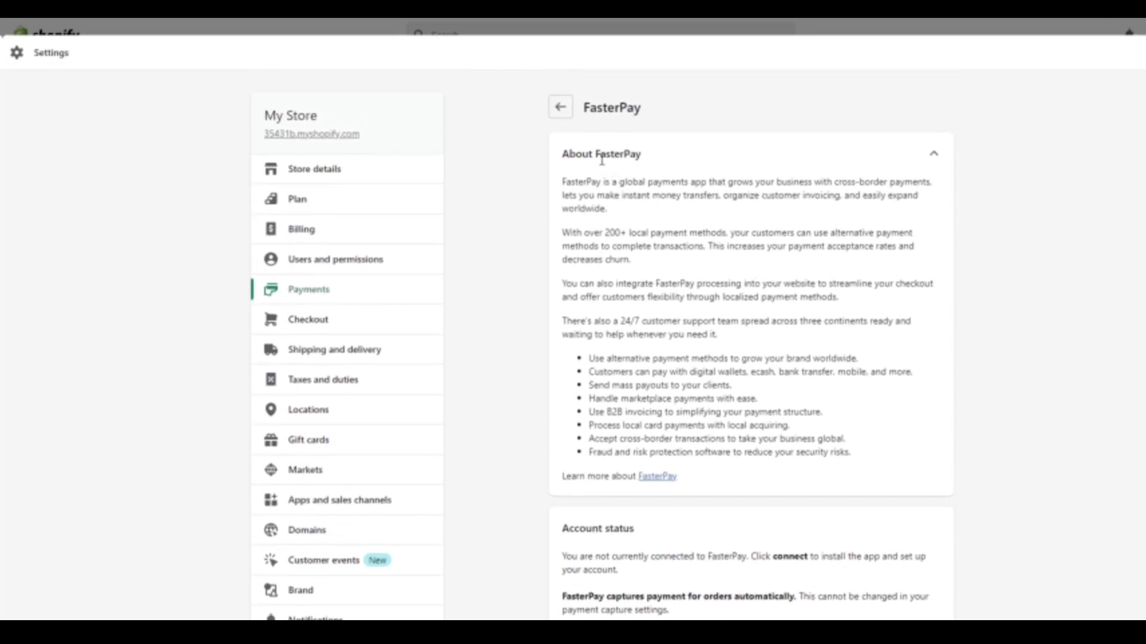
drag(599, 154, 637, 154)
click(652, 234)
scroll(686, 369, down, 2)
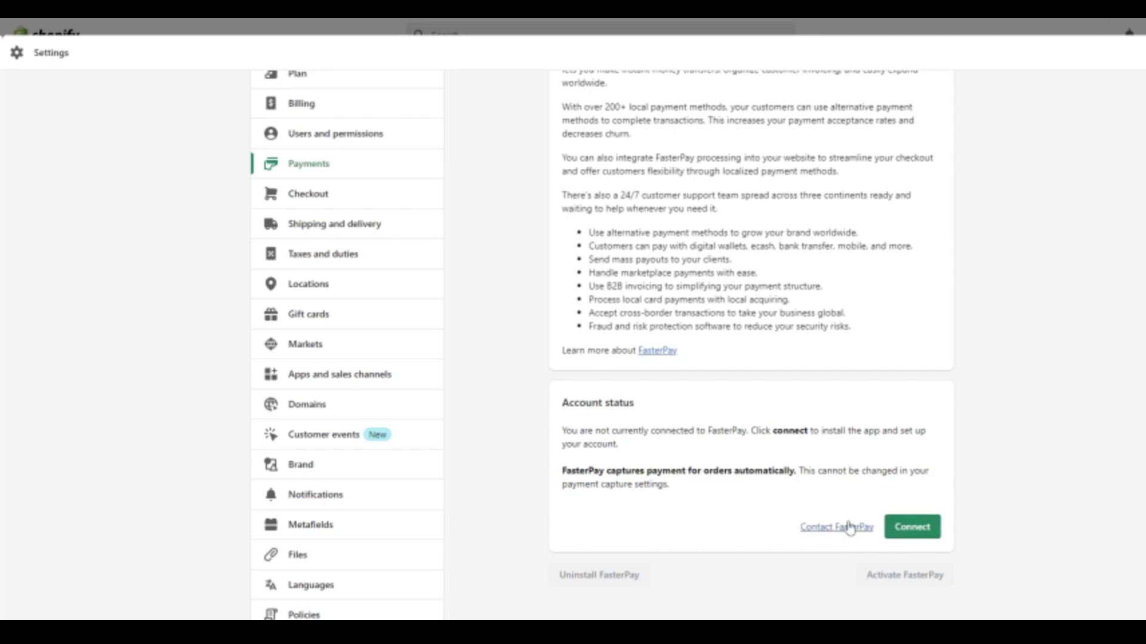
drag(582, 404, 736, 432)
click(626, 417)
click(759, 434)
scroll(770, 513, up, 2)
scroll(831, 514, down, 2)
scroll(911, 460, up, 2)
scroll(916, 475, down, 2)
right_click(911, 531)
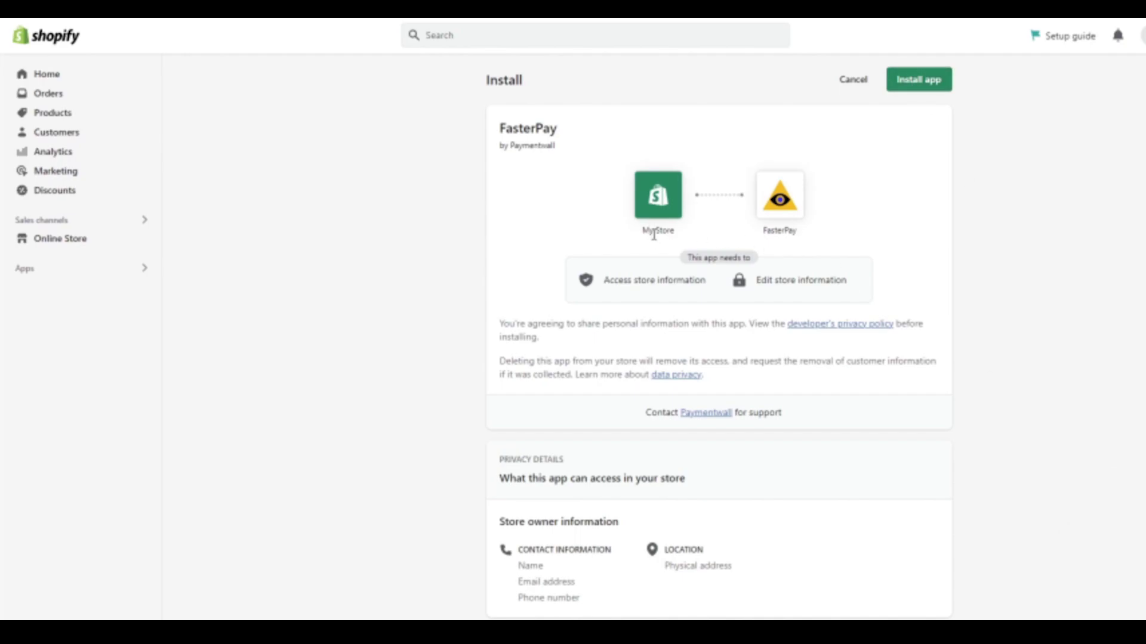
- Review the view and edit store information permissions and install the FasterPay app
drag(699, 267, 731, 261)
drag(631, 282, 674, 281)
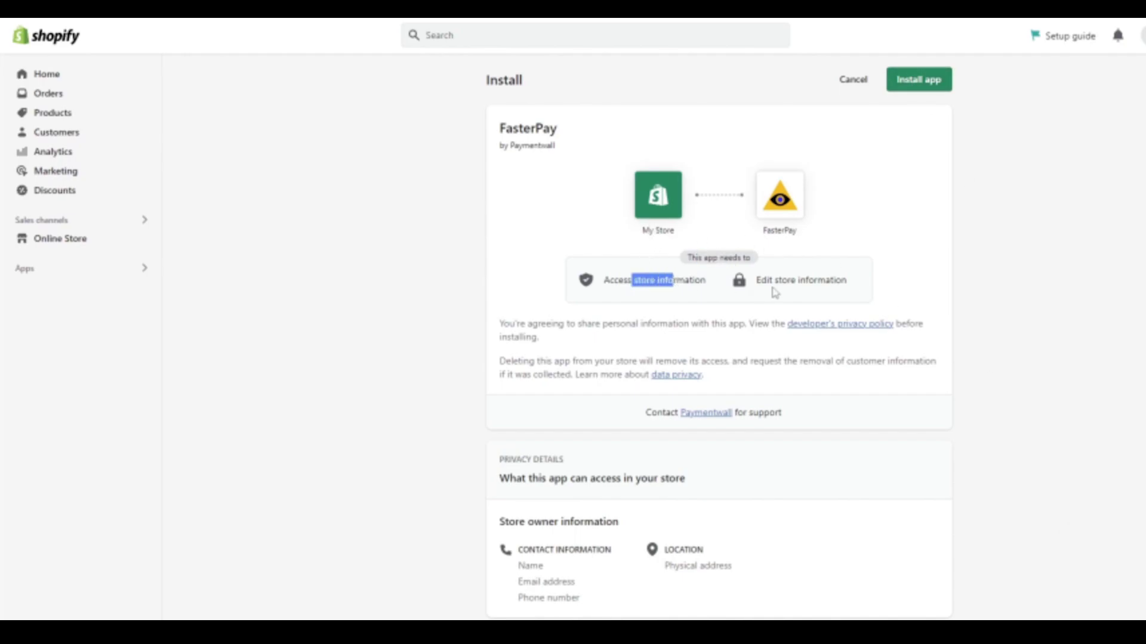
drag(756, 280, 830, 280)
click(833, 310)
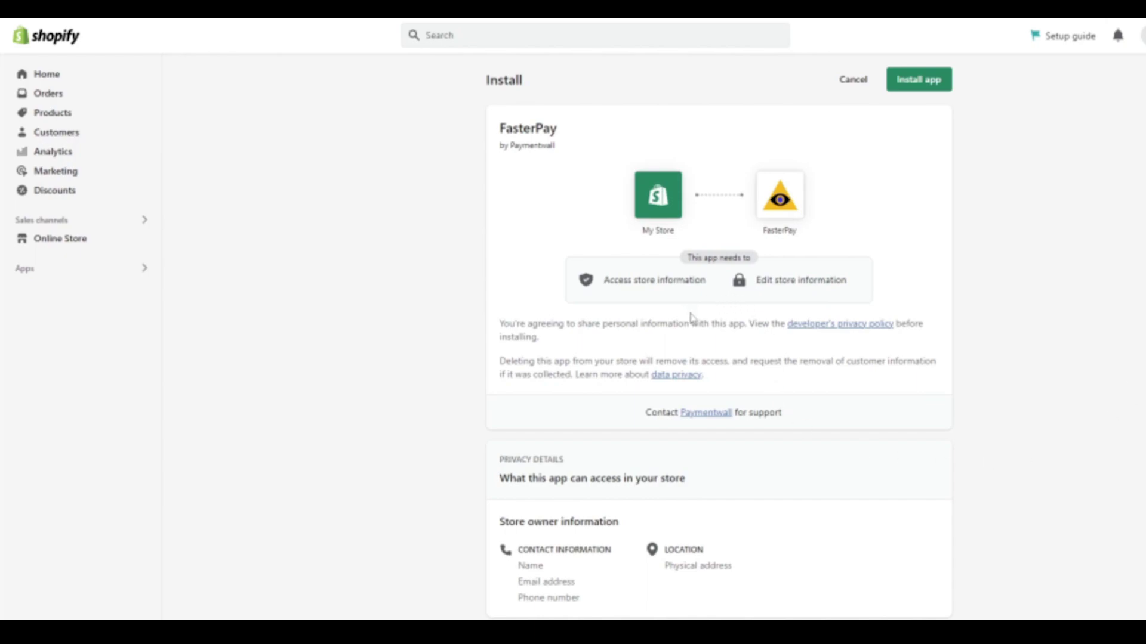
scroll(483, 353, down, 3)
scroll(483, 353, up, 3)
click(919, 81)
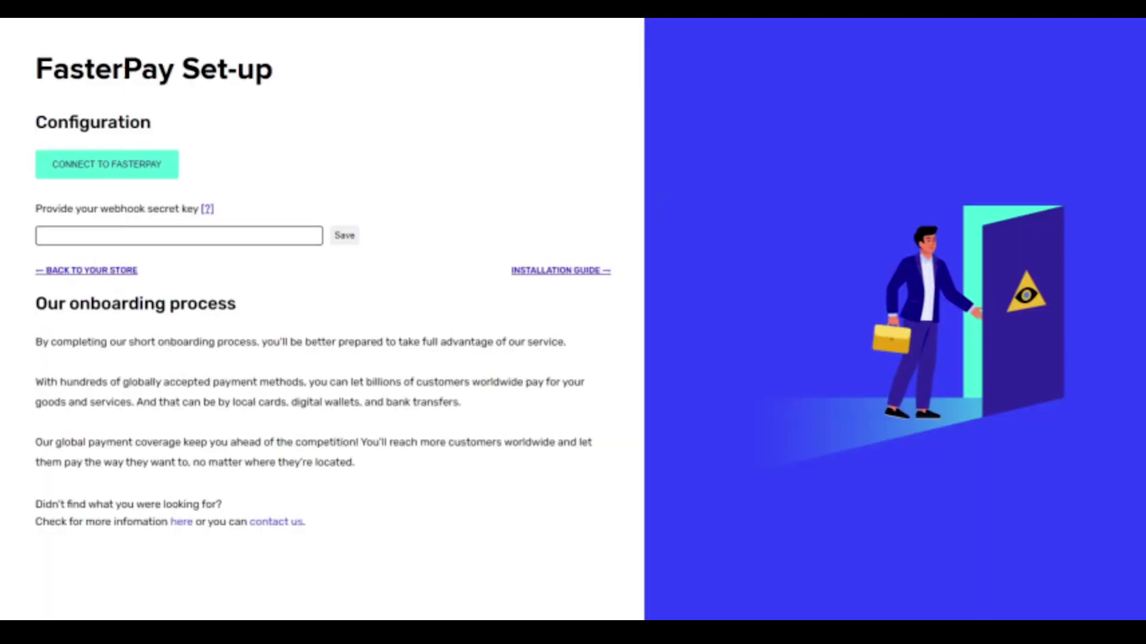
drag(84, 68, 243, 68)
click(244, 68)
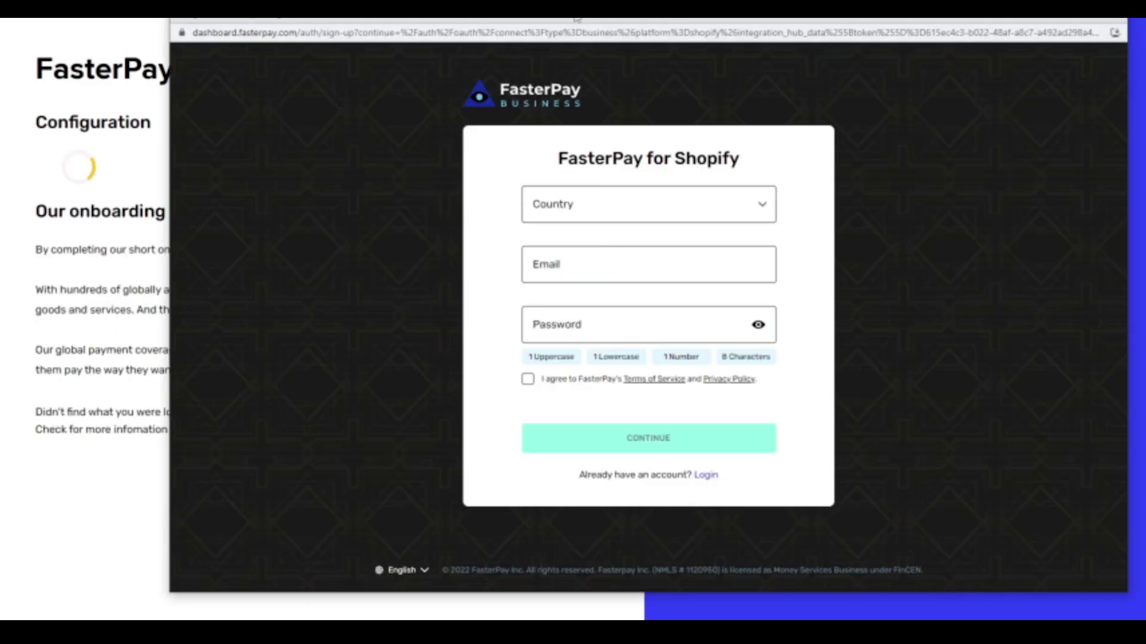
- Open and dismiss the Country choices on the FasterPay sign-up form, noting the existing-account prompt
click(624, 236)
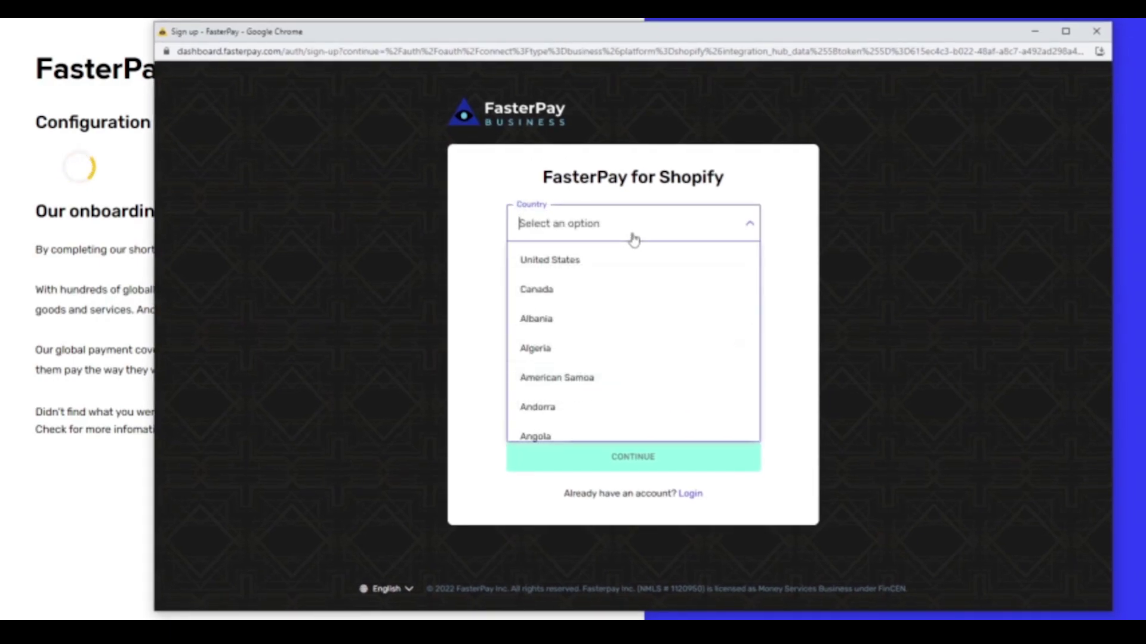
click(419, 238)
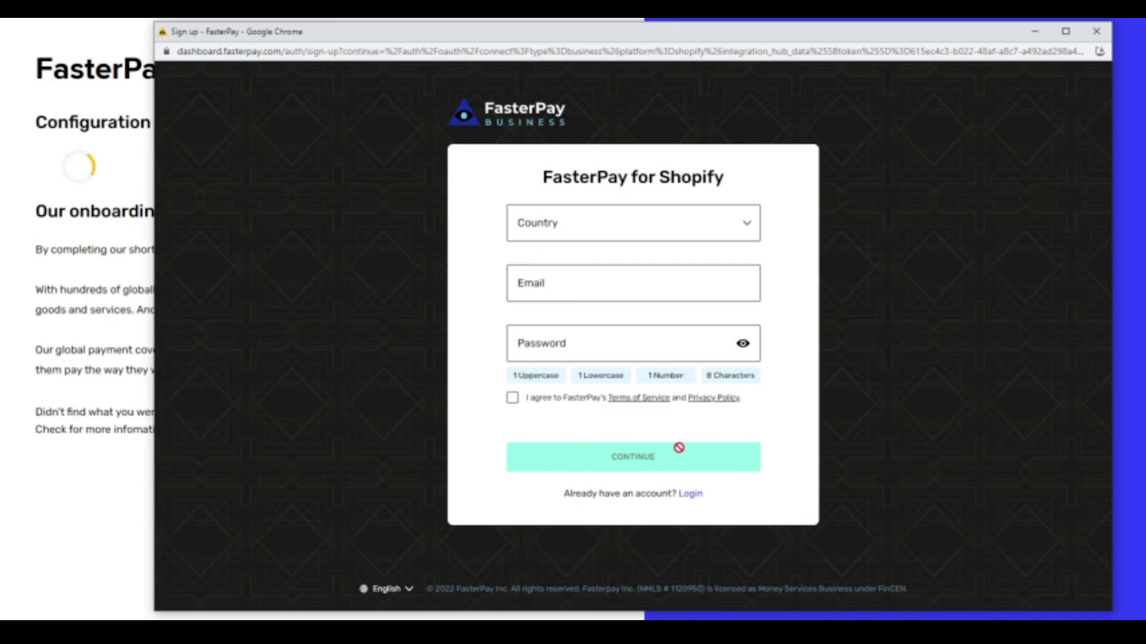
drag(626, 494, 657, 494)
click(691, 504)
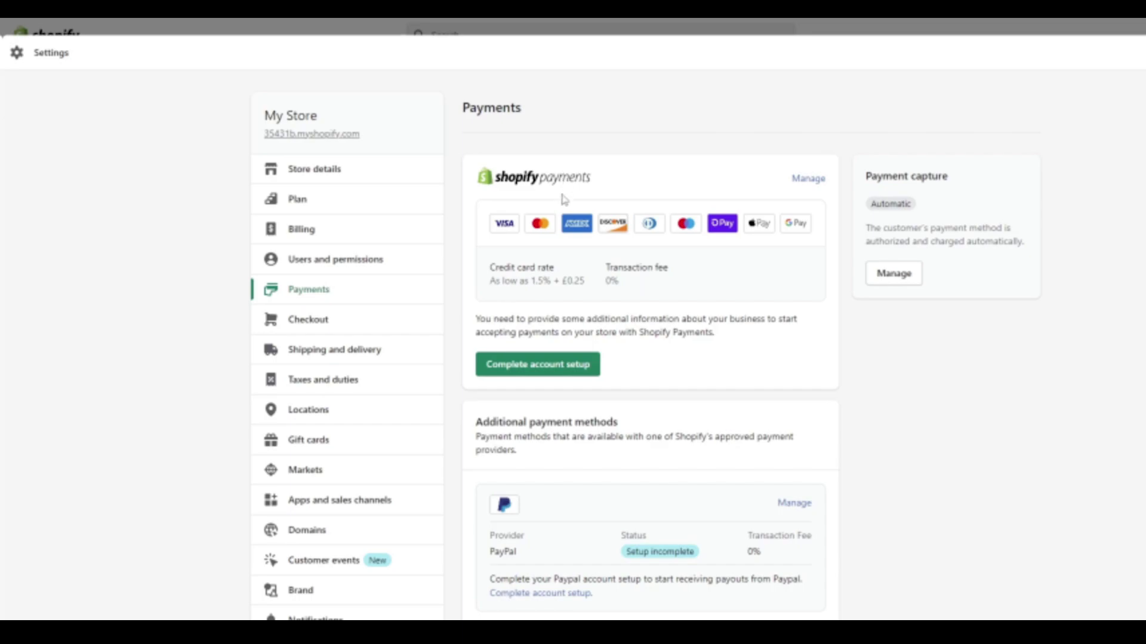
- Highlight the Shopify Payments credit card rate of 1.5% + £0.25 per transaction
drag(505, 281, 577, 281)
click(506, 277)
drag(501, 281, 552, 280)
click(550, 276)
drag(567, 285, 578, 282)
click(573, 281)
click(582, 281)
- Highlight the notice requesting additional information about your business, then scroll the Payments page
drag(494, 321, 616, 321)
click(512, 320)
drag(532, 319, 717, 318)
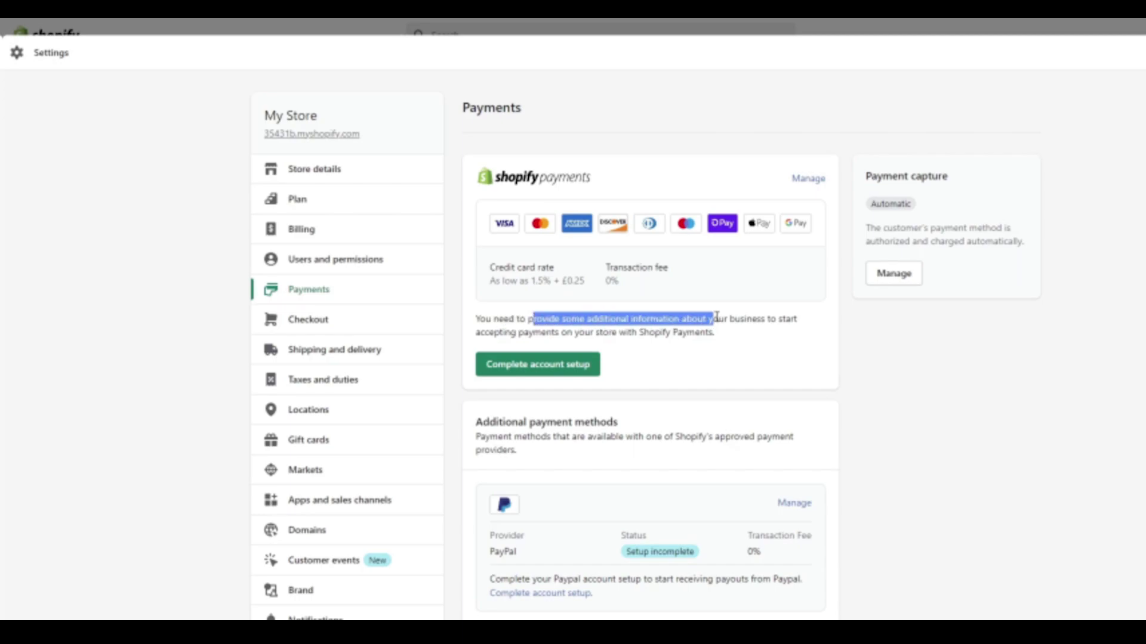
drag(585, 320, 743, 323)
click(555, 334)
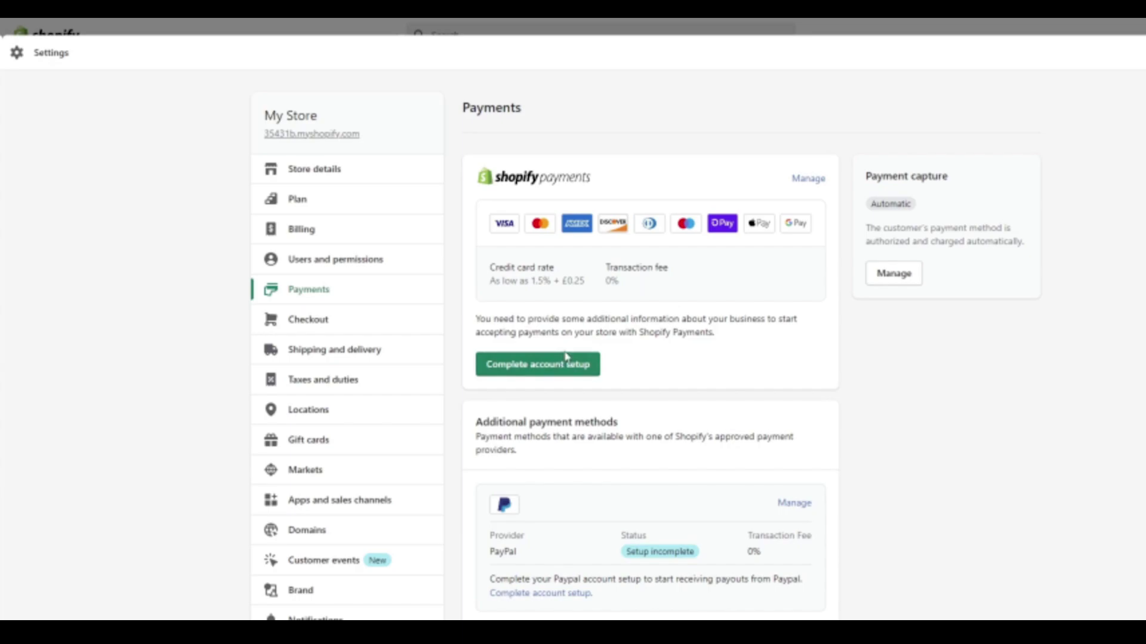
scroll(841, 346, down, 4)
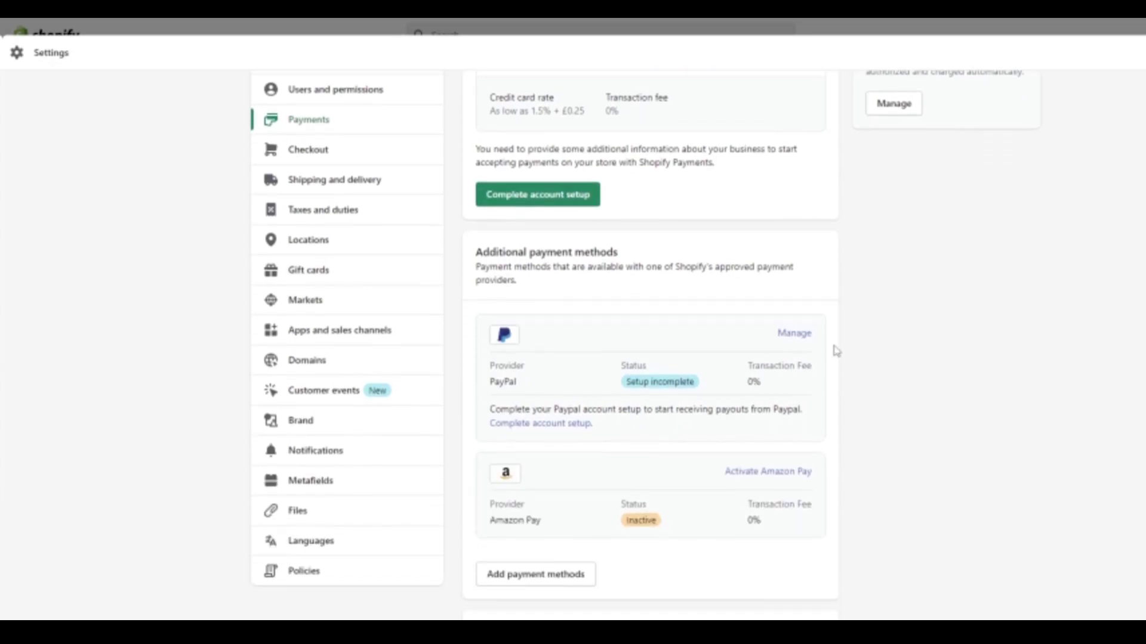
scroll(605, 472, down, 2)
scroll(845, 435, up, 2)
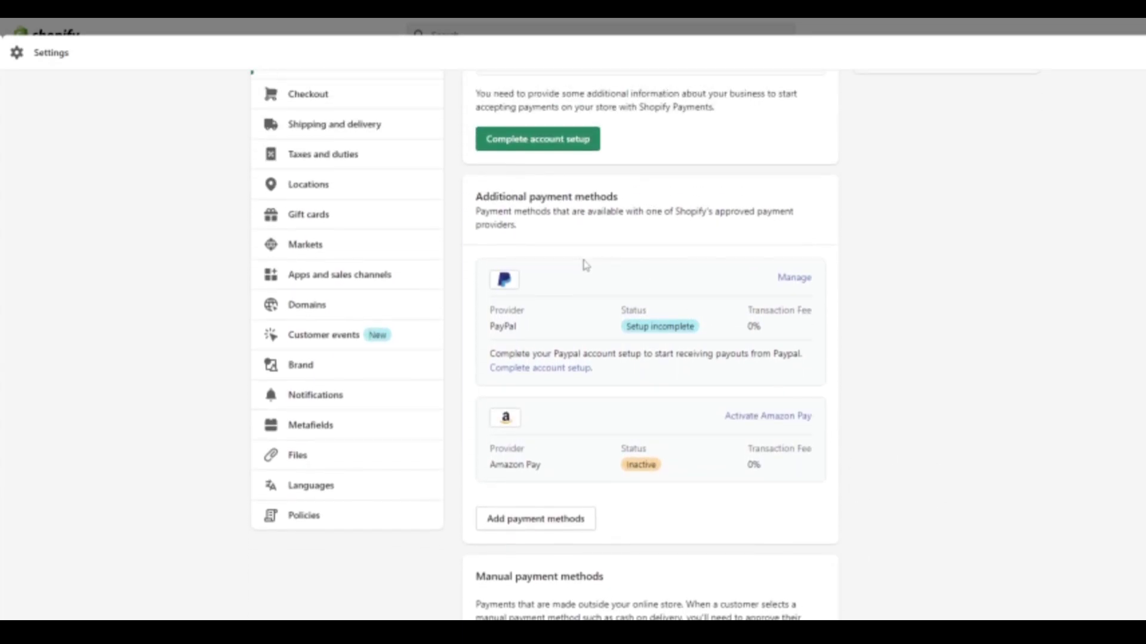
- Open Add payment methods, toggle between provider and payment-method search, then return to Payments settings
click(535, 520)
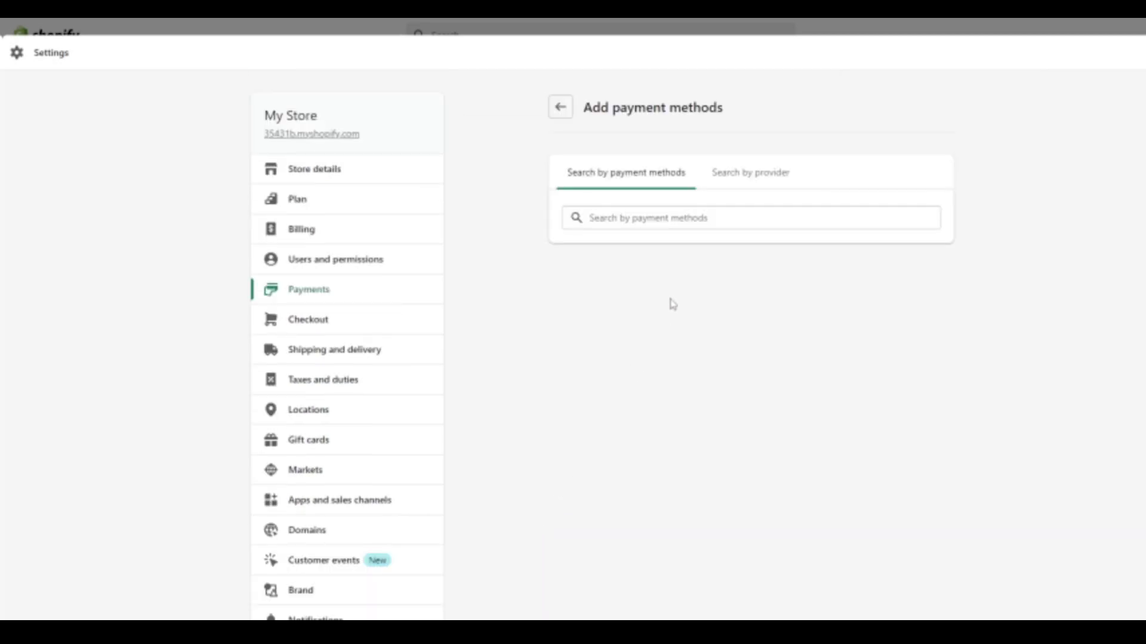
click(734, 174)
click(647, 176)
click(642, 218)
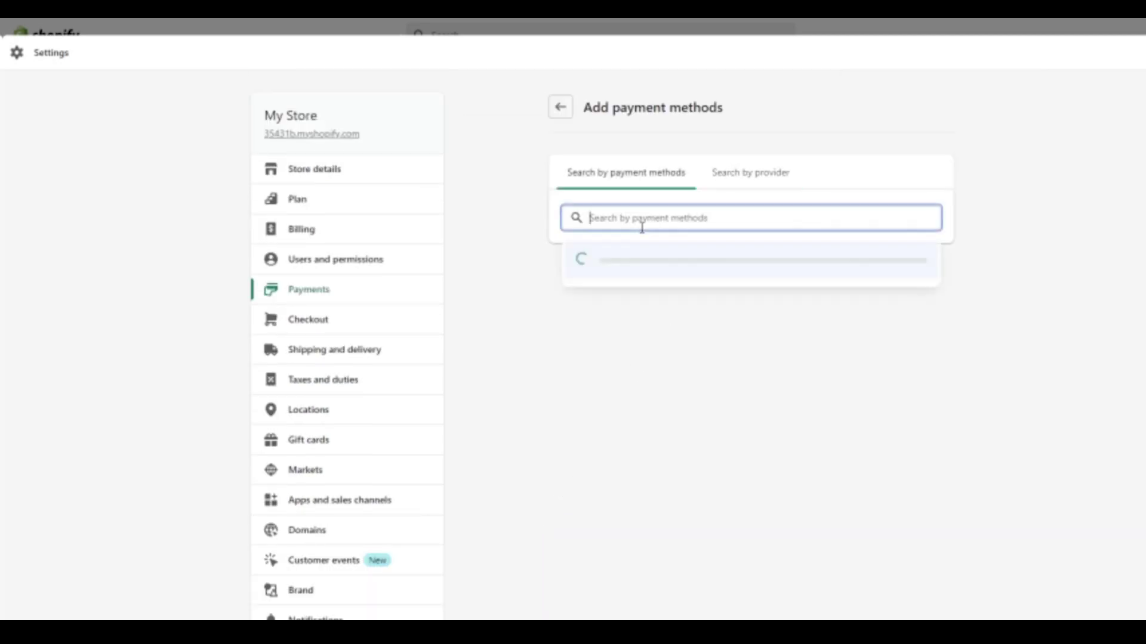
click(565, 109)
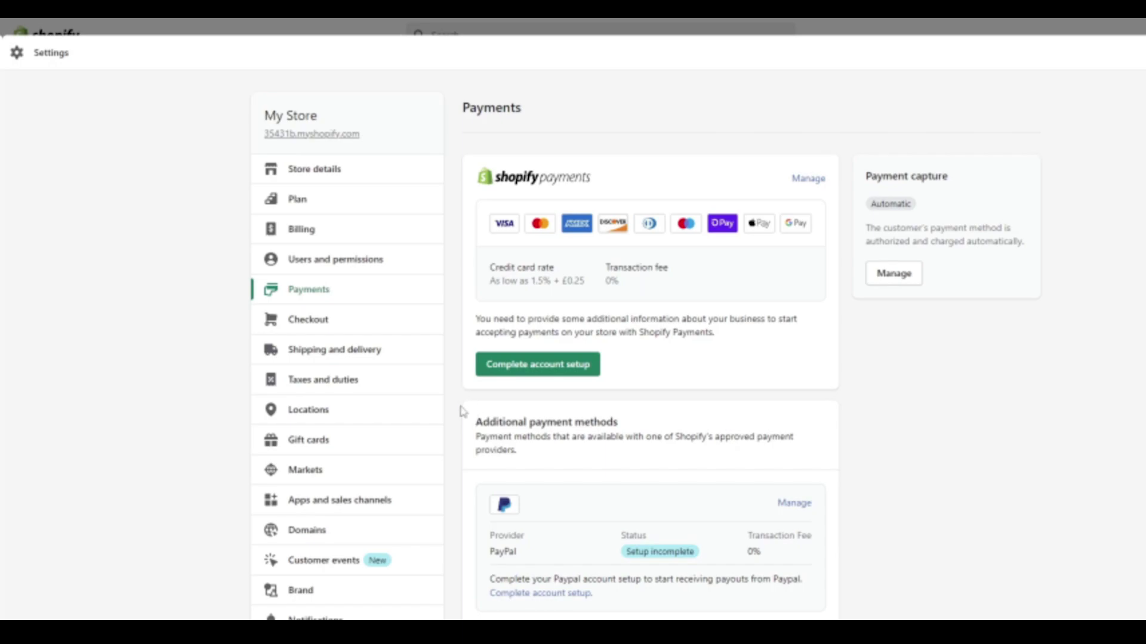
scroll(464, 409, down, 5)
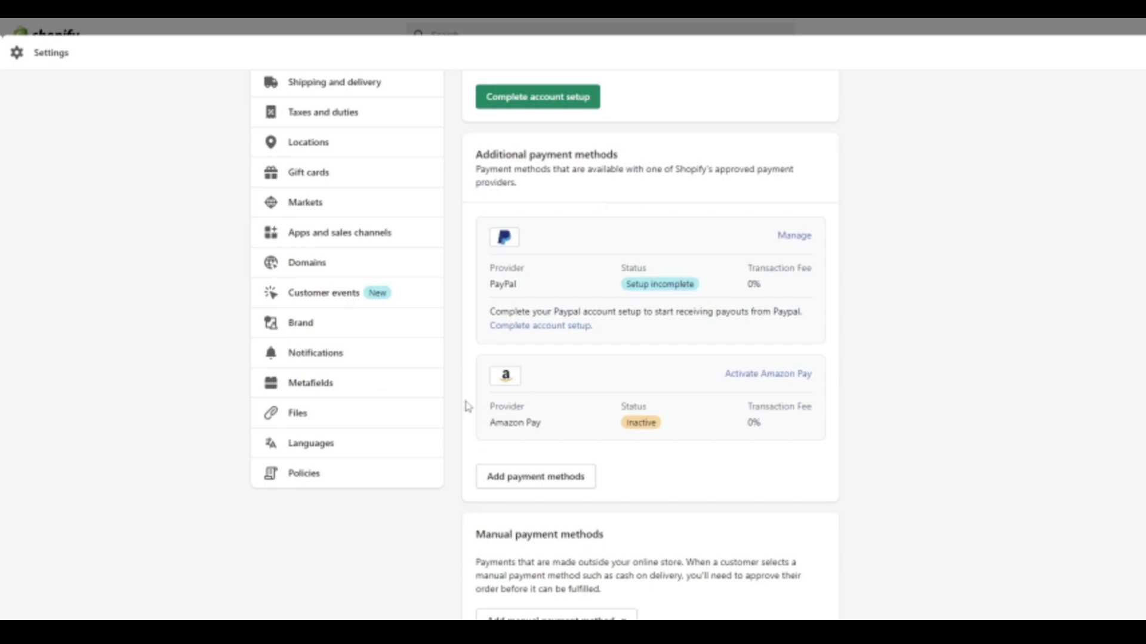